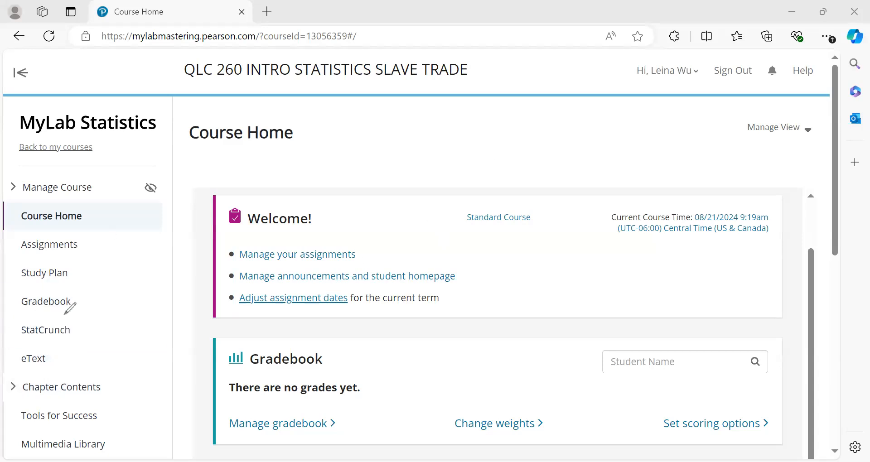
pyautogui.moveTo(64, 312)
pyautogui.mouseDown()
pyautogui.moveTo(102, 324)
pyautogui.moveTo(51, 305)
pyautogui.mouseUp()
pyautogui.moveTo(45, 105)
pyautogui.mouseDown()
pyautogui.moveTo(13, 111)
pyautogui.moveTo(110, 146)
pyautogui.moveTo(133, 96)
pyautogui.mouseUp()
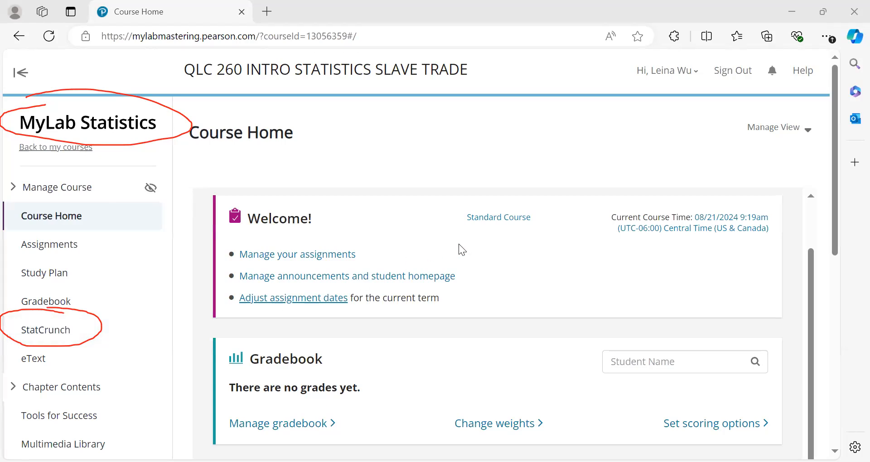
pyautogui.scroll(-4, 458, 246)
pyautogui.scroll(4, 305, 299)
pyautogui.scroll(-3, 489, 311)
pyautogui.scroll(3, 476, 311)
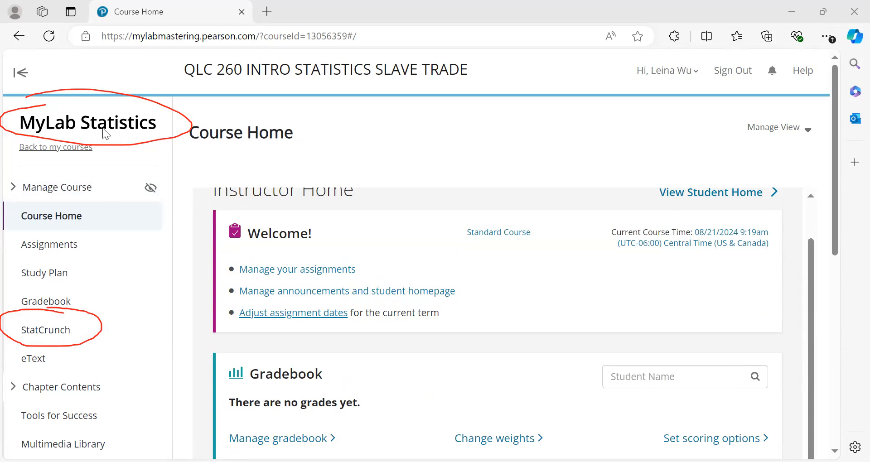
# Go to the StatCrunch website from the MyLab Statistics course and launch StatCrunch with an empty data table.
pyautogui.click(39, 334)
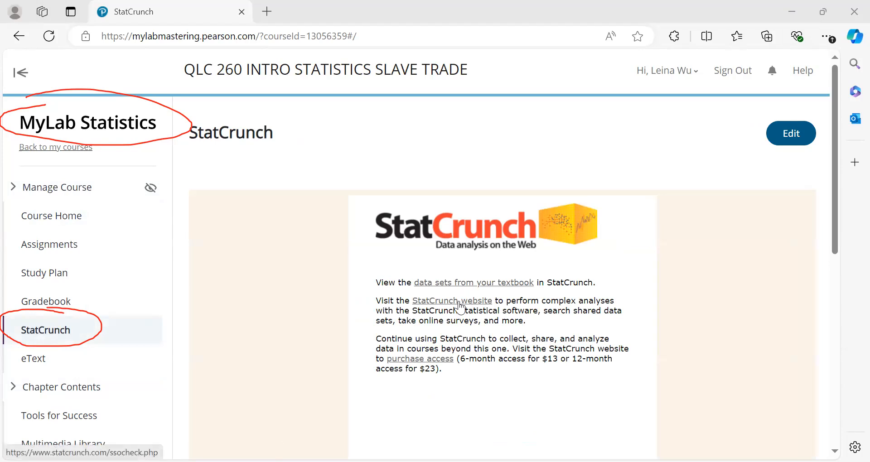
pyautogui.click(459, 303)
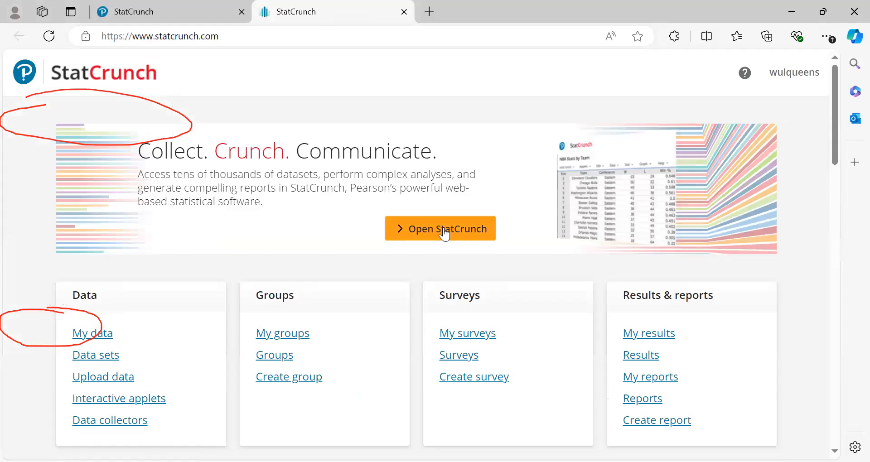
pyautogui.click(444, 230)
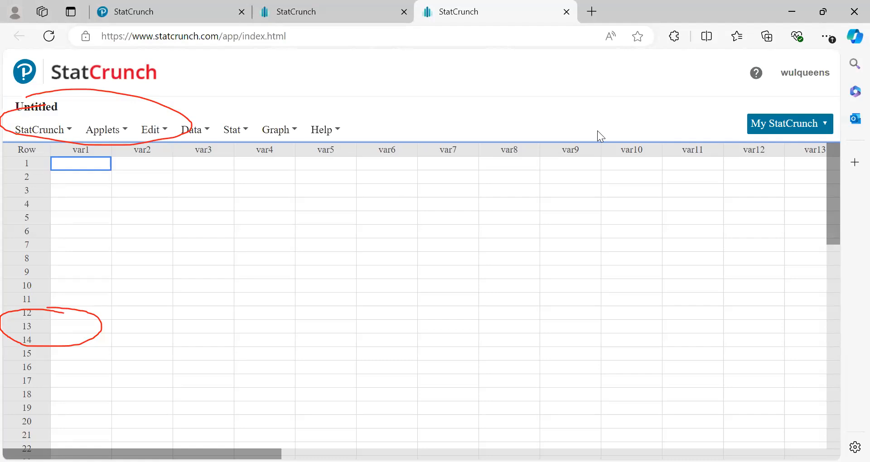
pyautogui.press('Escape')
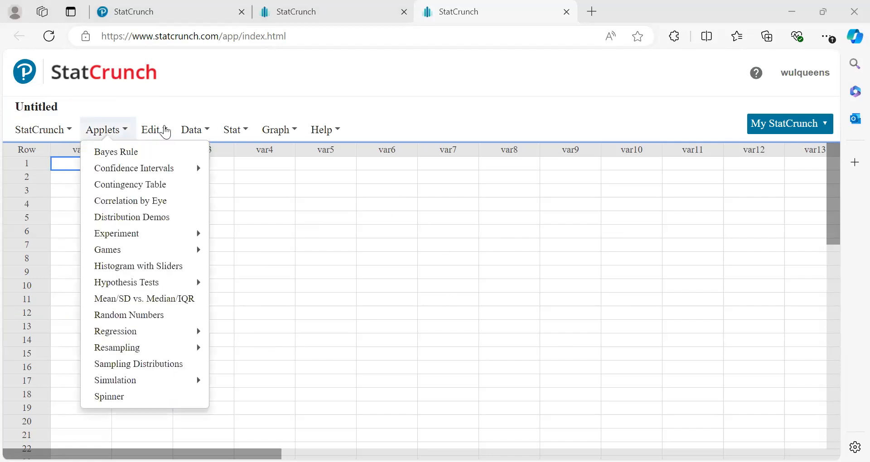
pyautogui.moveTo(195, 134)
pyautogui.moveTo(236, 133)
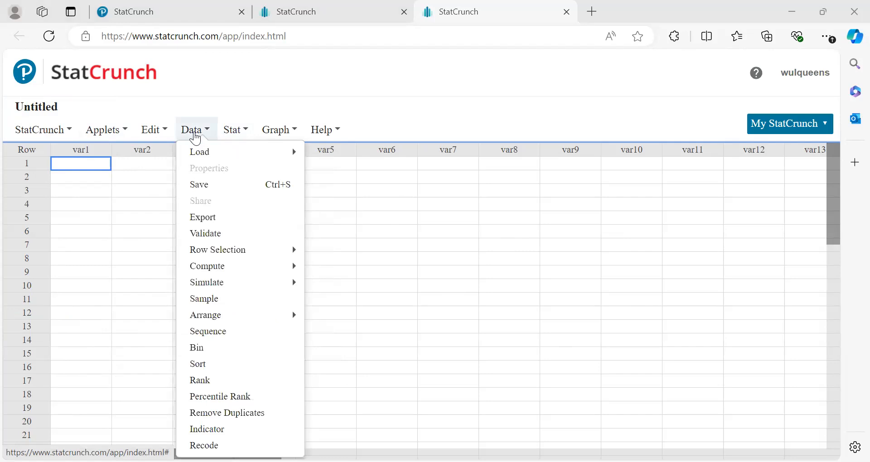
# Enter 1 and 2 in the first two rows of the var1 column and clear both cells again.
pyautogui.click(79, 168)
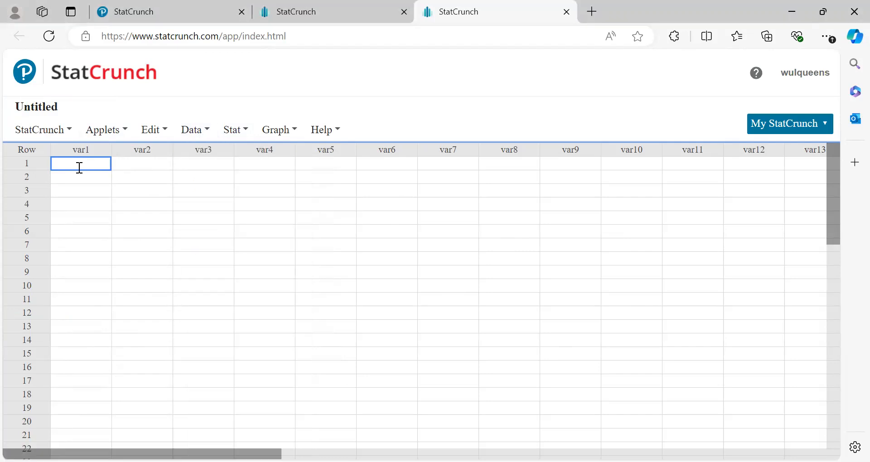
pyautogui.write('1')
pyautogui.press('Return')
pyautogui.write('2')
pyautogui.press('Return')
pyautogui.press('Return')
pyautogui.click(90, 164)
pyautogui.press('BackSpace')
pyautogui.press('Return')
pyautogui.press('BackSpace')
# Show the available sources for loading data into the table, including loading from a file.
pyautogui.click(202, 134)
pyautogui.moveTo(199, 154)
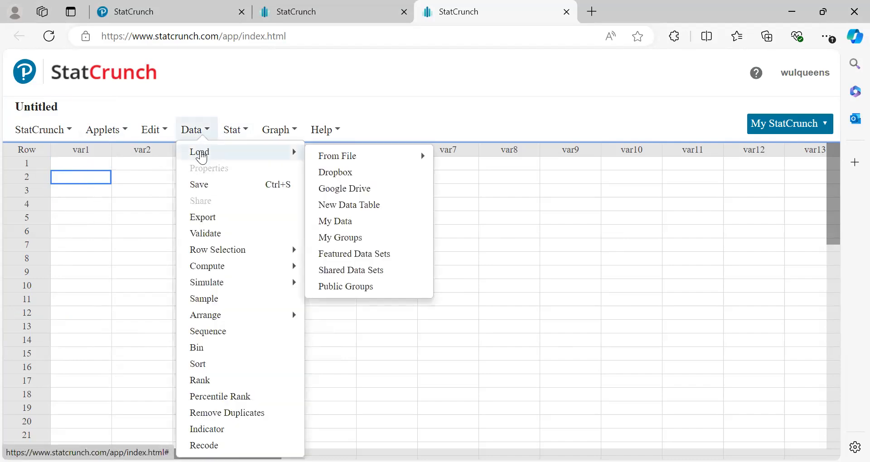
pyautogui.moveTo(360, 157)
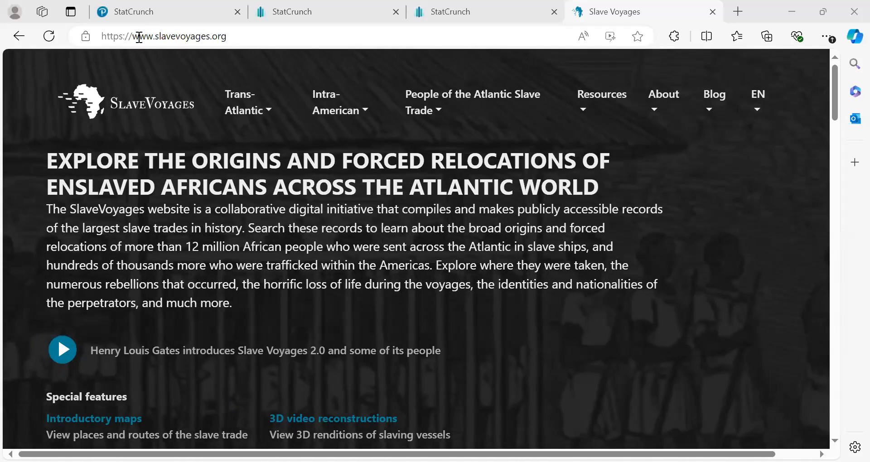
pyautogui.click(210, 37)
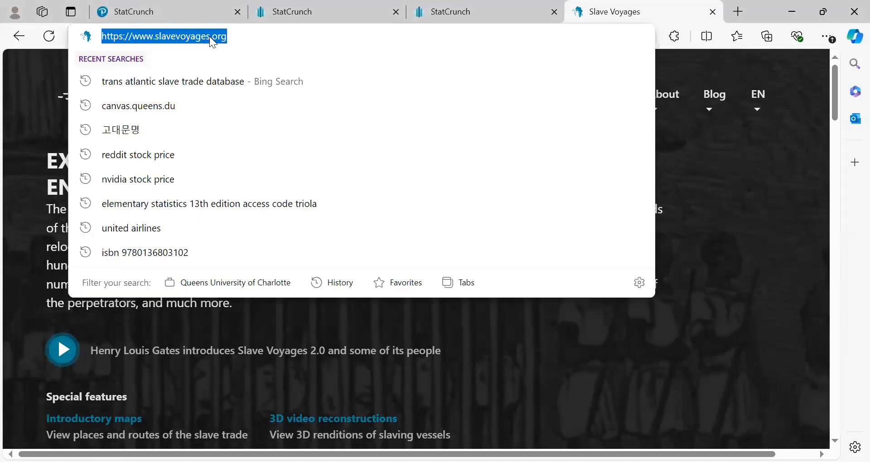
pyautogui.press('Return')
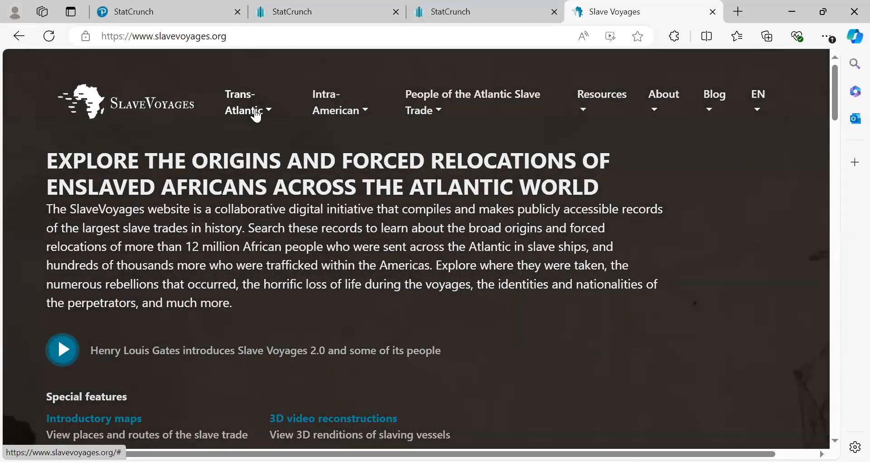
pyautogui.click(266, 116)
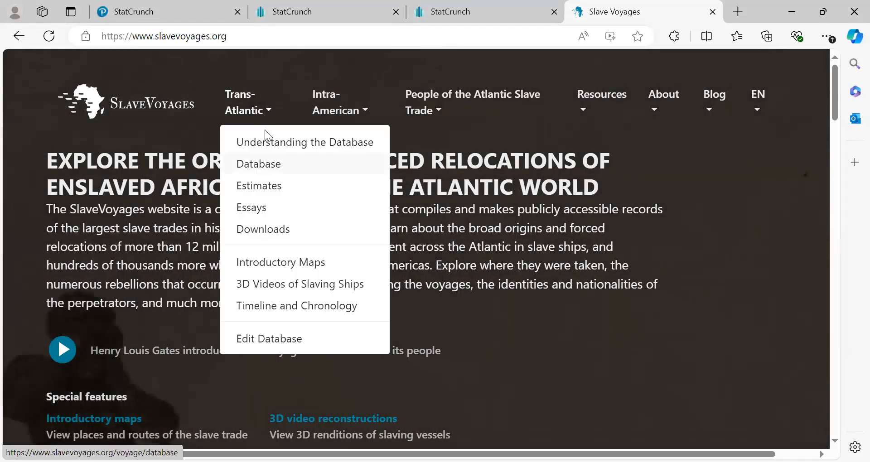
pyautogui.click(265, 131)
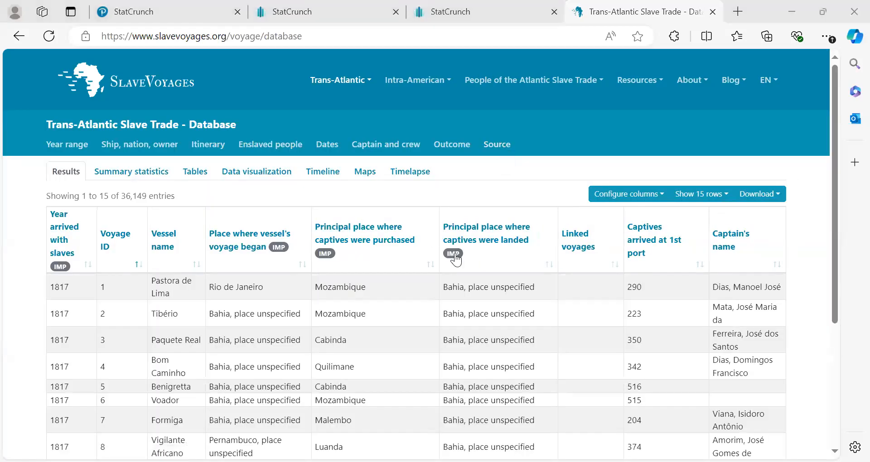
# Filter the voyages to those whose year arrived with slaves is between 1600 and 1699.
pyautogui.scroll(-5, 451, 254)
pyautogui.scroll(5, 400, 313)
pyautogui.click(65, 149)
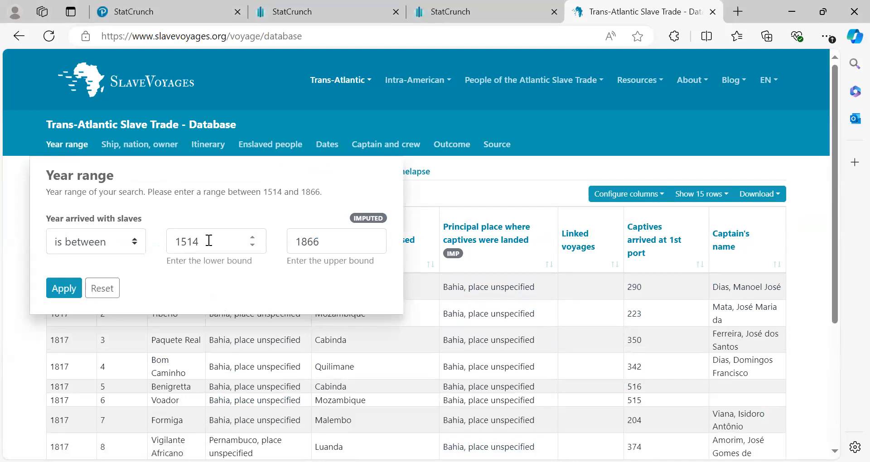
pyautogui.moveTo(209, 241); pyautogui.dragTo(167, 249)
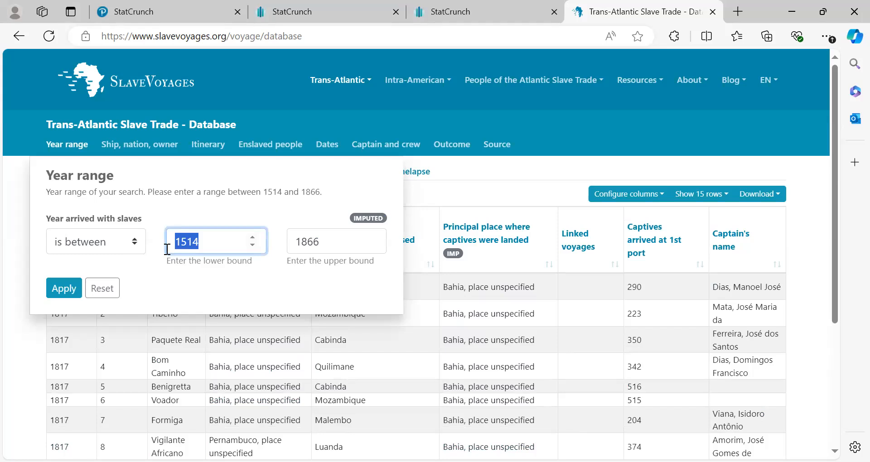
pyautogui.write('1600')
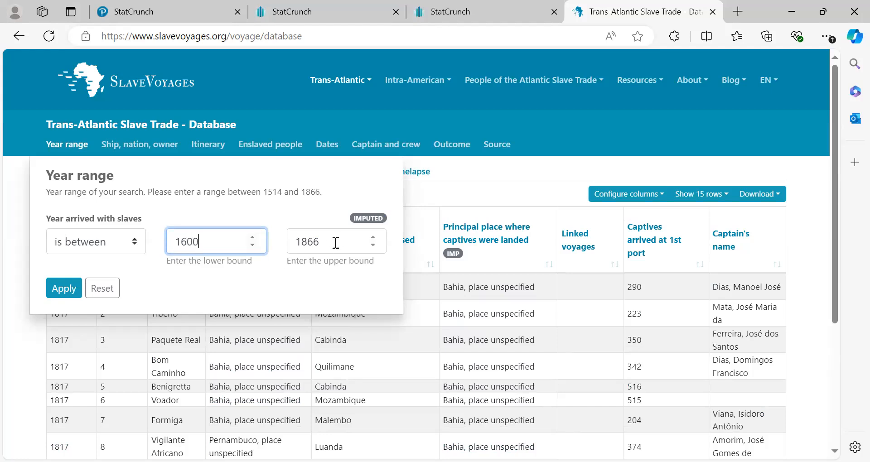
pyautogui.moveTo(334, 243); pyautogui.dragTo(288, 248)
pyautogui.write('1699')
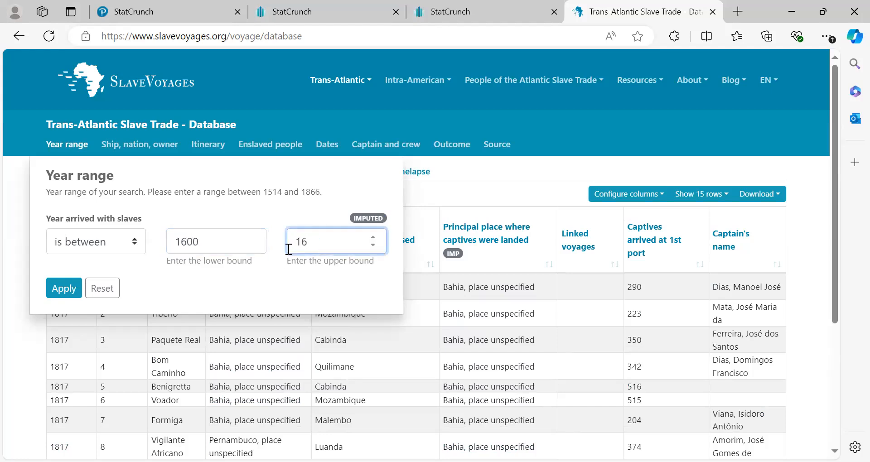
pyautogui.click(64, 289)
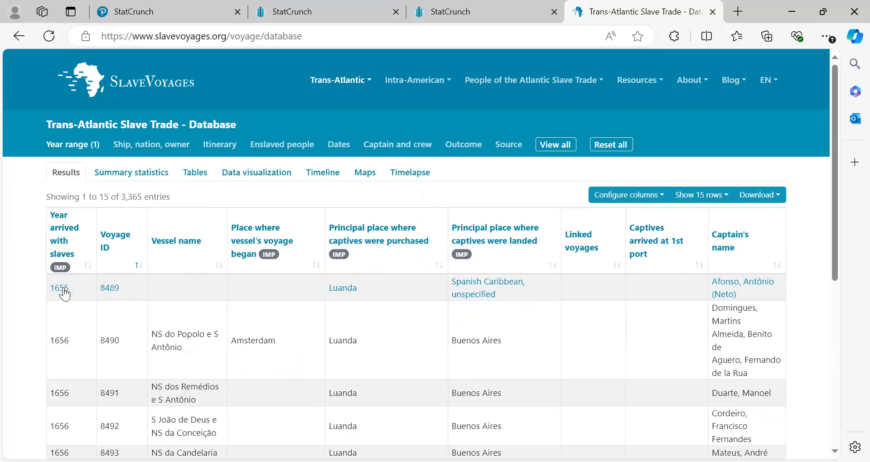
# Examine the year-filtered voyages and the filter categories for ship, nation, owner and itinerary.
pyautogui.scroll(-5, 379, 317)
pyautogui.scroll(5, 380, 325)
pyautogui.click(158, 146)
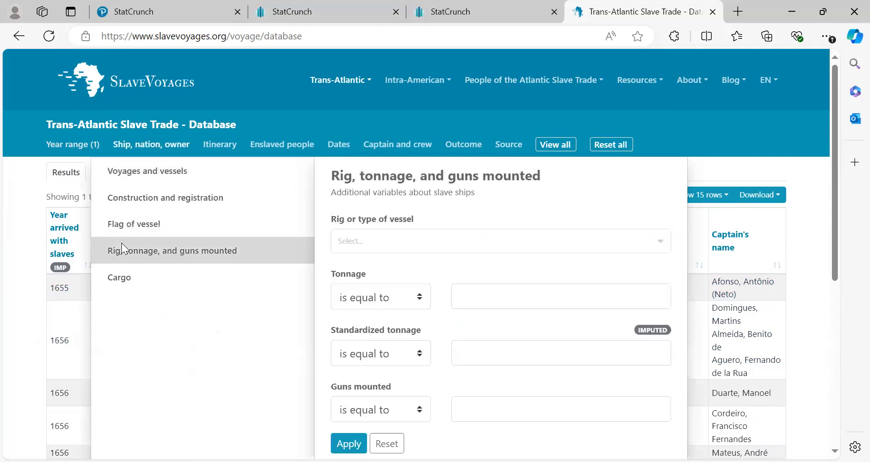
pyautogui.moveTo(140, 224)
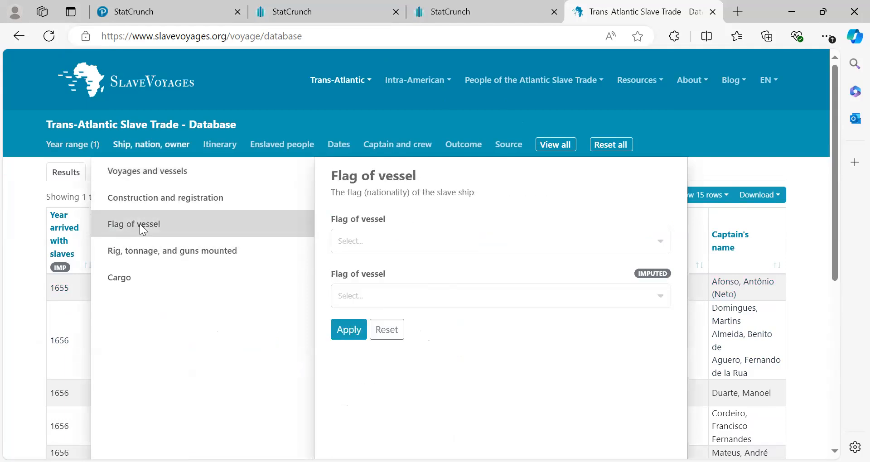
pyautogui.click(214, 146)
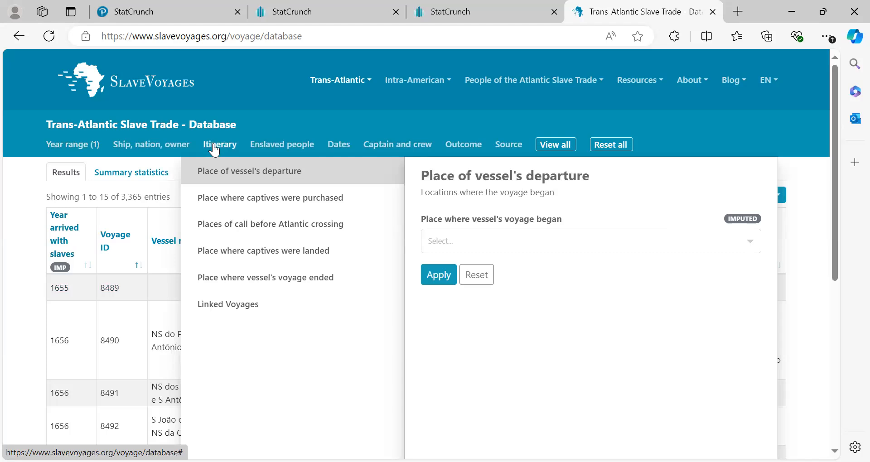
# Filter the voyages by flag of vessel, selecting Spain in the non-imputed field, and apply the filter.
pyautogui.click(167, 154)
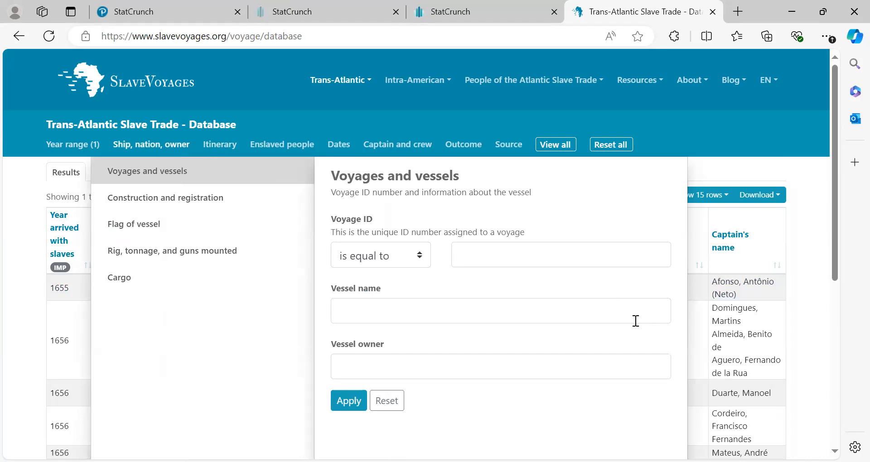
pyautogui.click(231, 268)
pyautogui.click(276, 248)
pyautogui.click(198, 226)
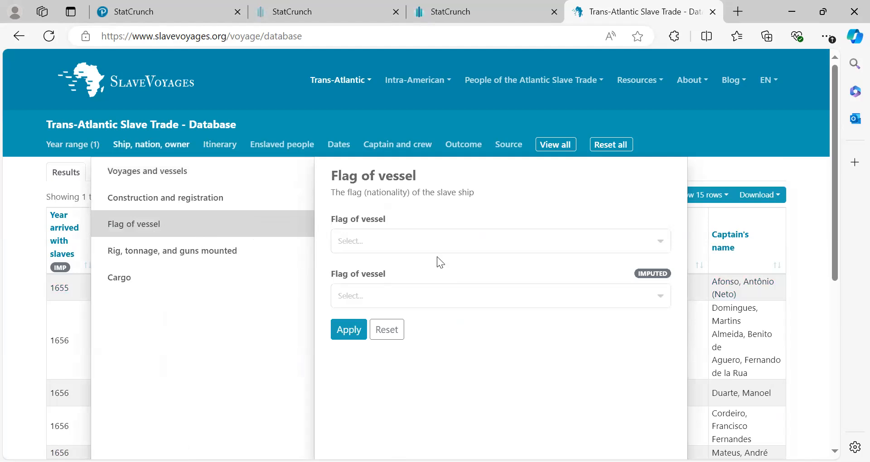
pyautogui.click(659, 241)
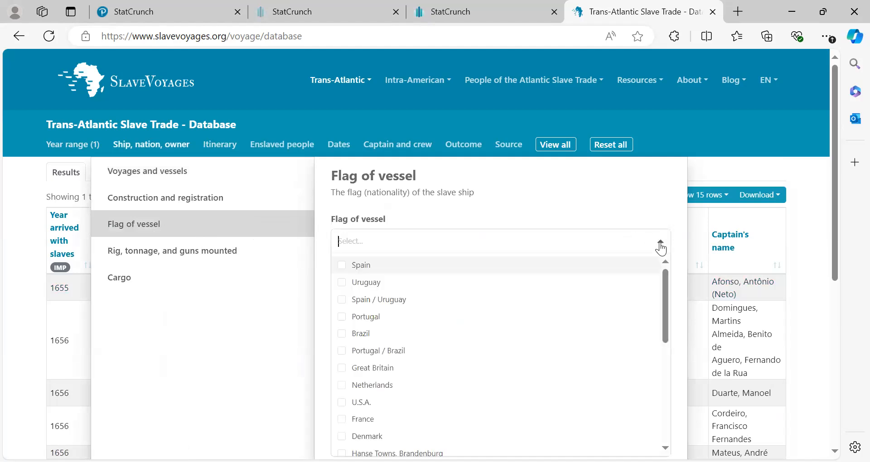
pyautogui.click(342, 266)
pyautogui.scroll(-3, 671, 361)
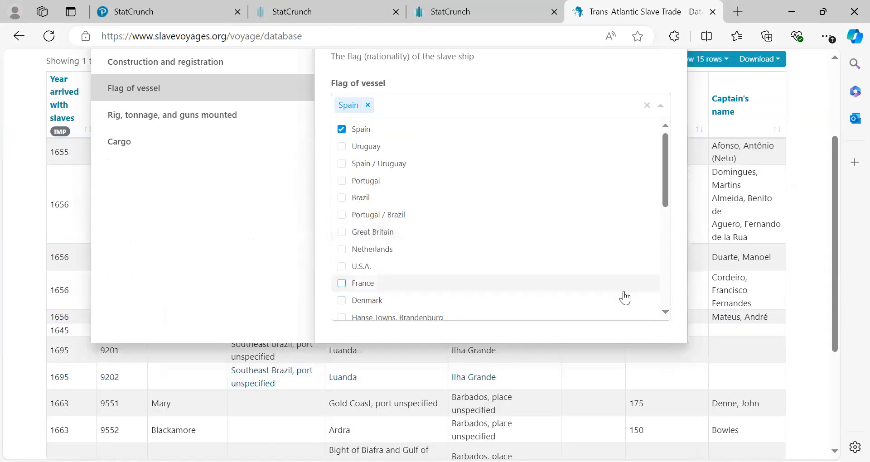
pyautogui.scroll(3, 615, 354)
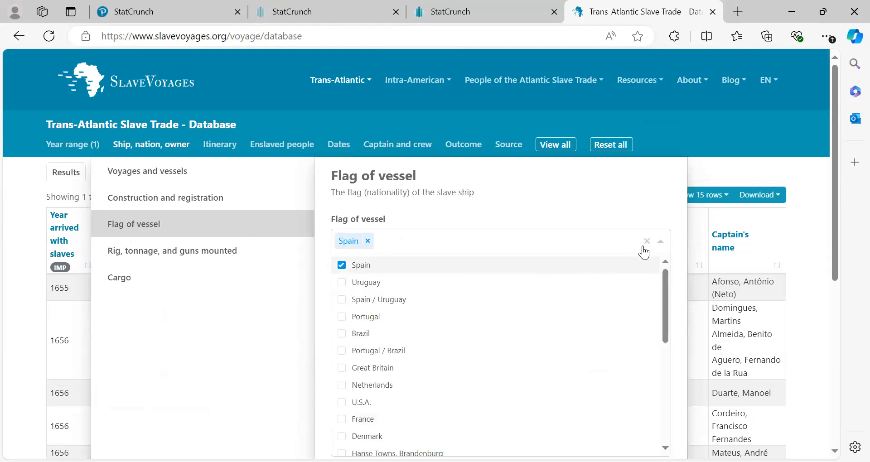
pyautogui.click(661, 243)
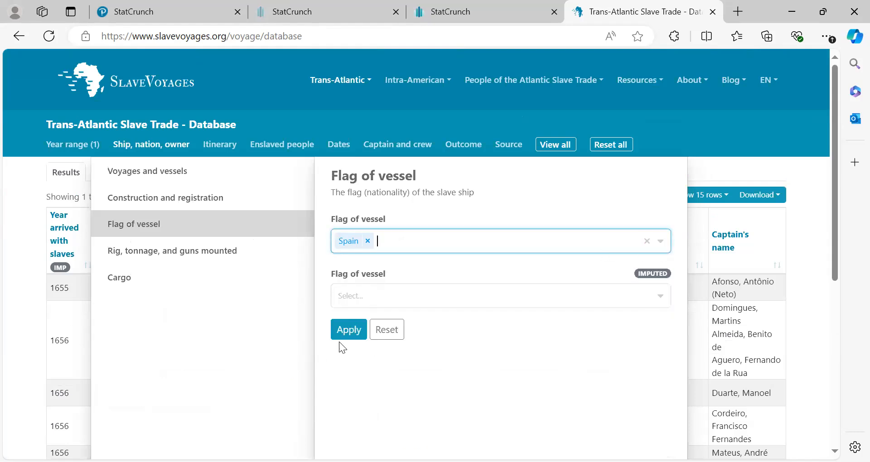
pyautogui.click(353, 338)
pyautogui.click(353, 338)
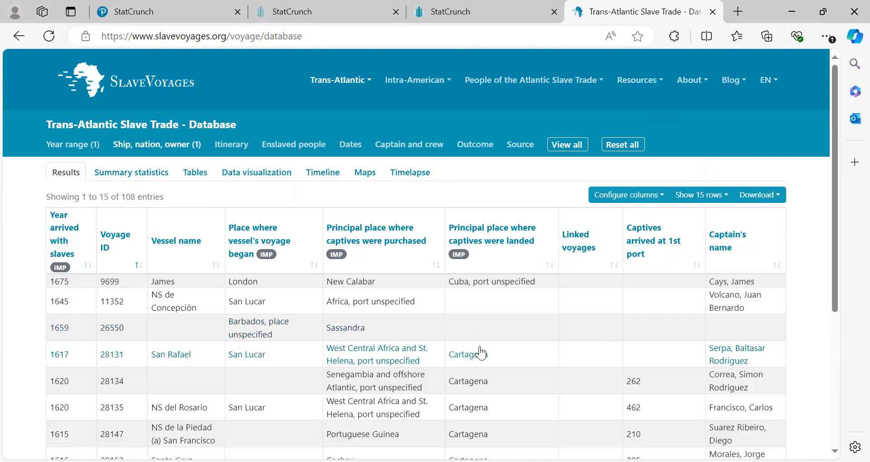
# Look through the voyages listed for the chosen year range and Spanish flag.
pyautogui.scroll(-1, 480, 353)
pyautogui.scroll(-4, 481, 352)
pyautogui.scroll(3, 480, 352)
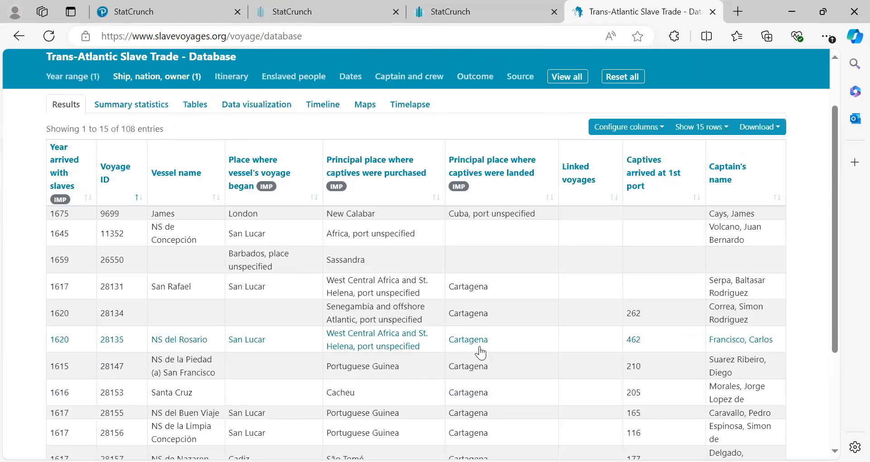
pyautogui.scroll(-4, 481, 353)
pyautogui.scroll(6, 481, 353)
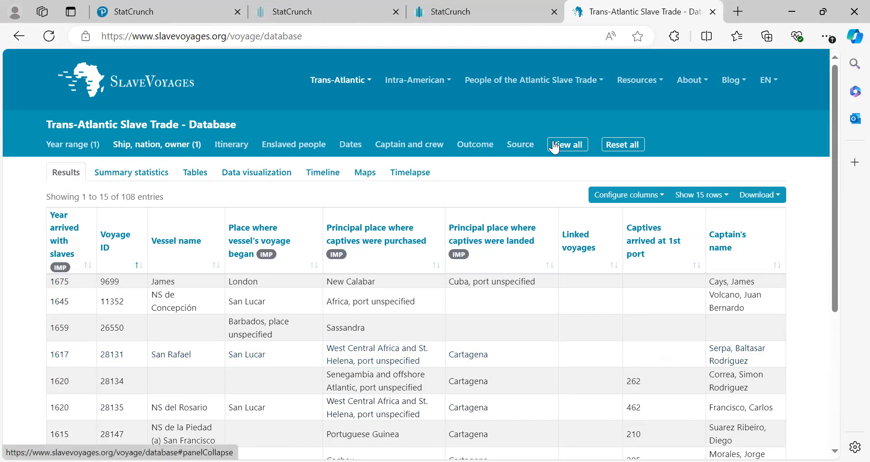
# Examine the itinerary, enslaved people, dates, captain and crew, and outcome filter categories, including the voyage duration and particular outcome options.
pyautogui.click(223, 149)
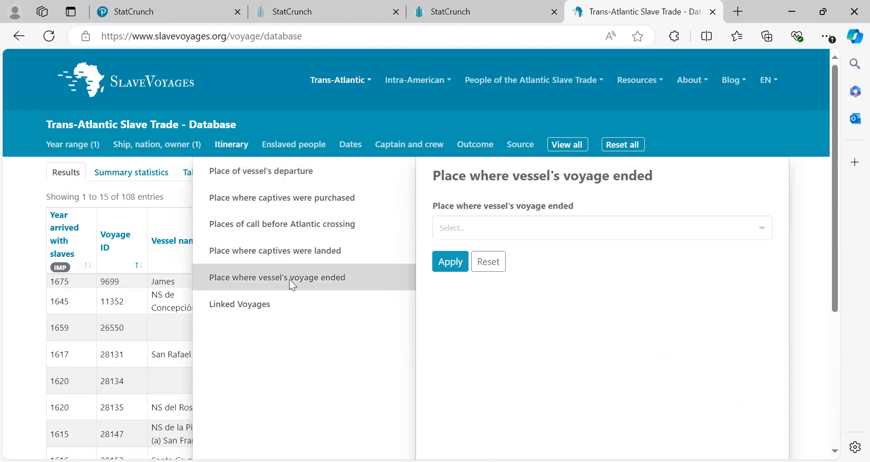
pyautogui.click(302, 146)
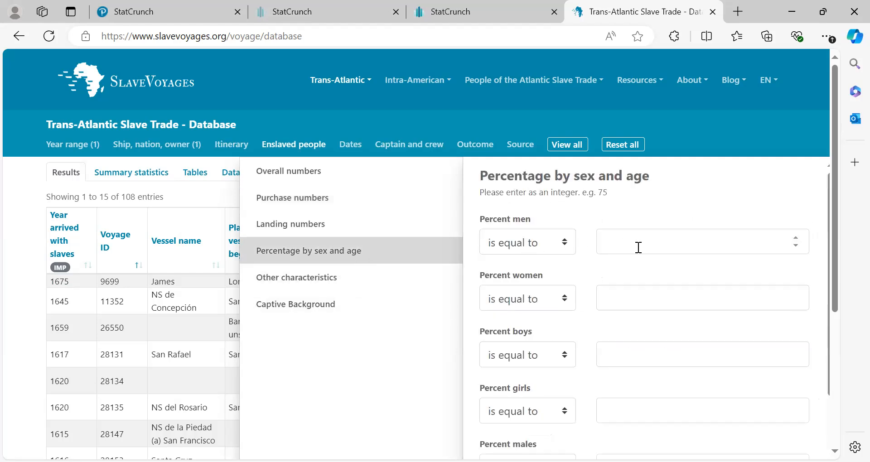
pyautogui.click(353, 146)
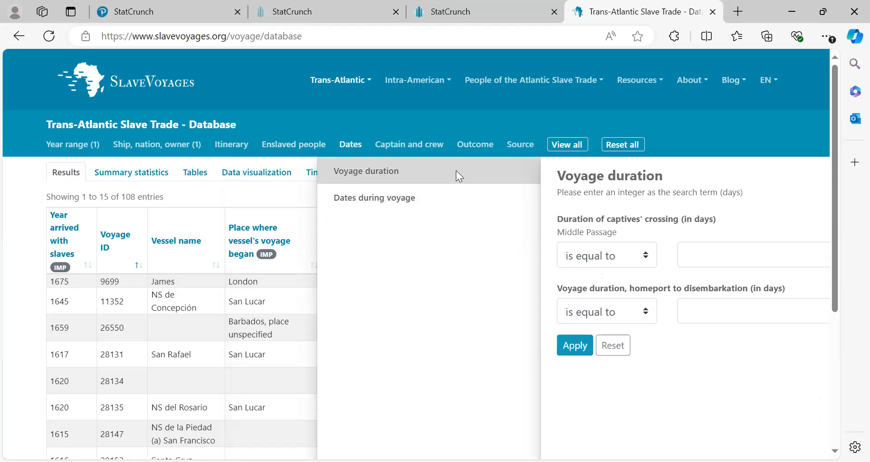
pyautogui.click(603, 259)
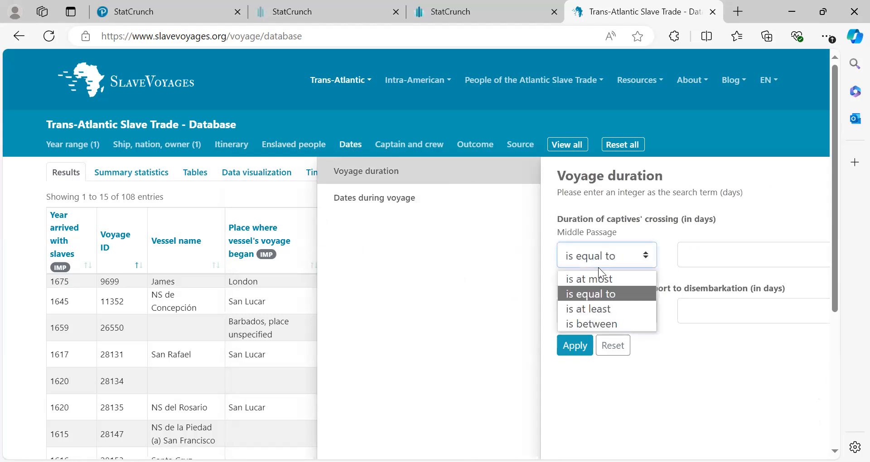
pyautogui.click(522, 208)
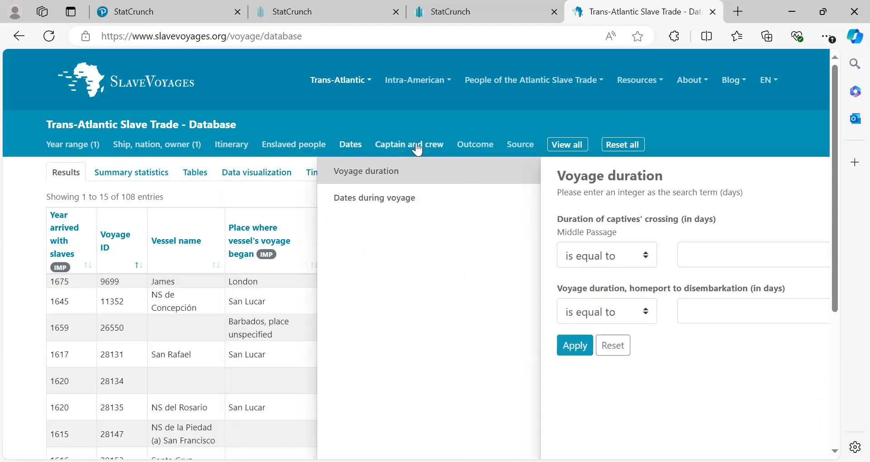
pyautogui.click(417, 148)
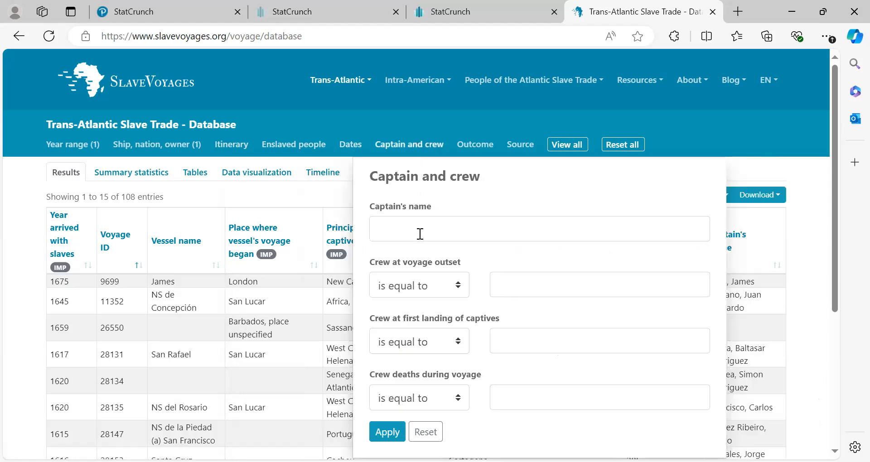
pyautogui.click(476, 148)
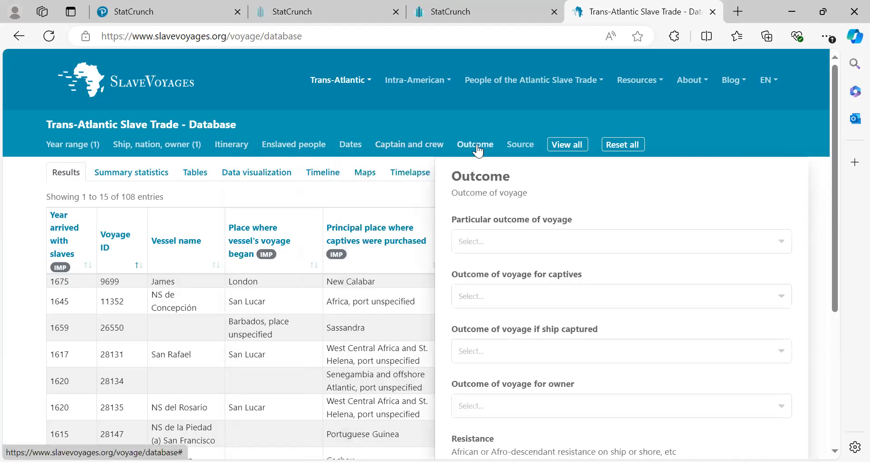
pyautogui.click(553, 243)
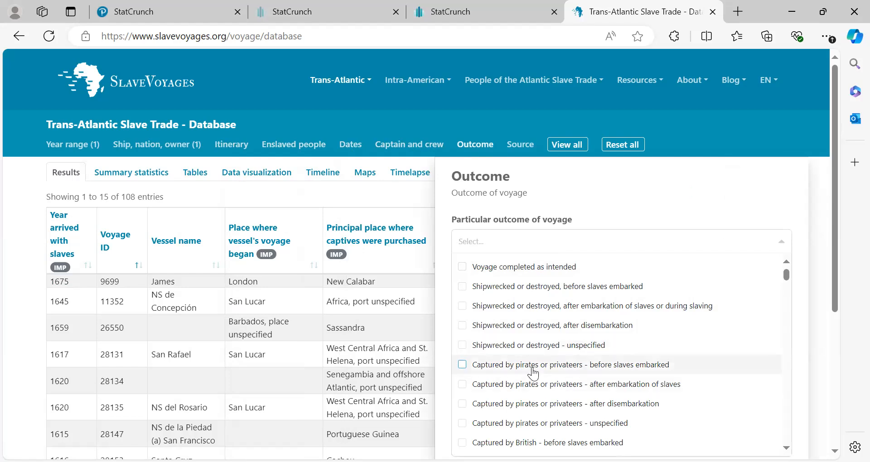
pyautogui.click(474, 147)
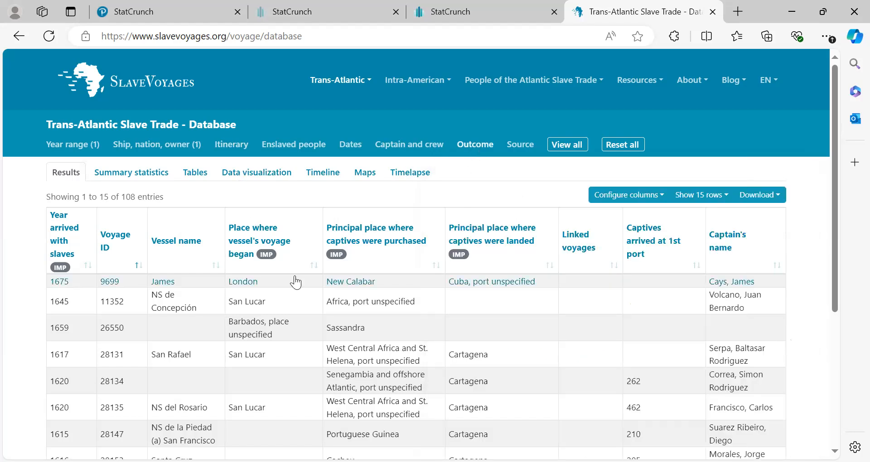
# Look through the filtered voyage results and the columns shown in the table.
pyautogui.scroll(-5, 593, 315)
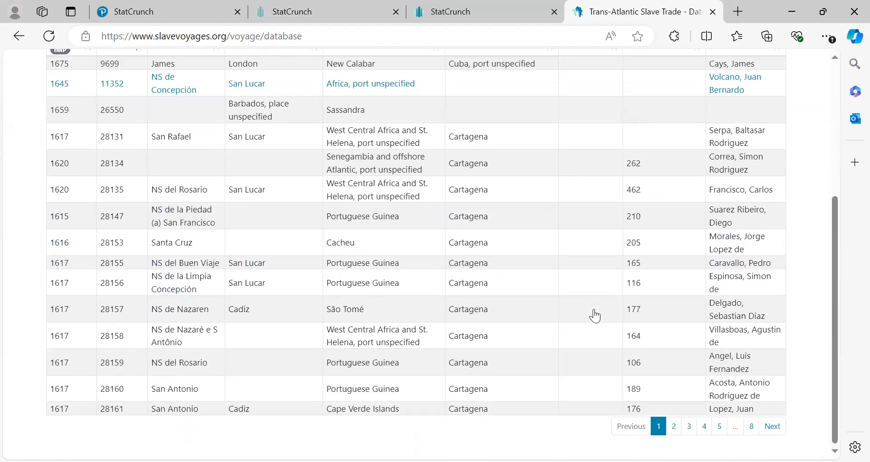
pyautogui.scroll(5, 595, 316)
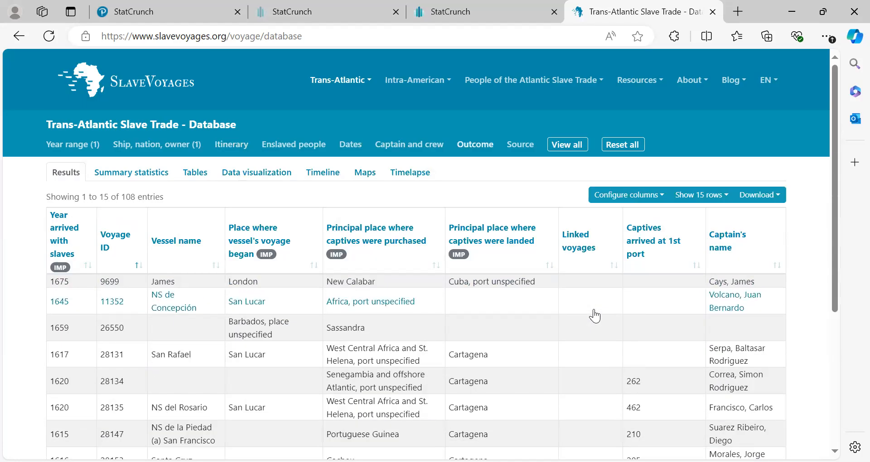
pyautogui.click(607, 143)
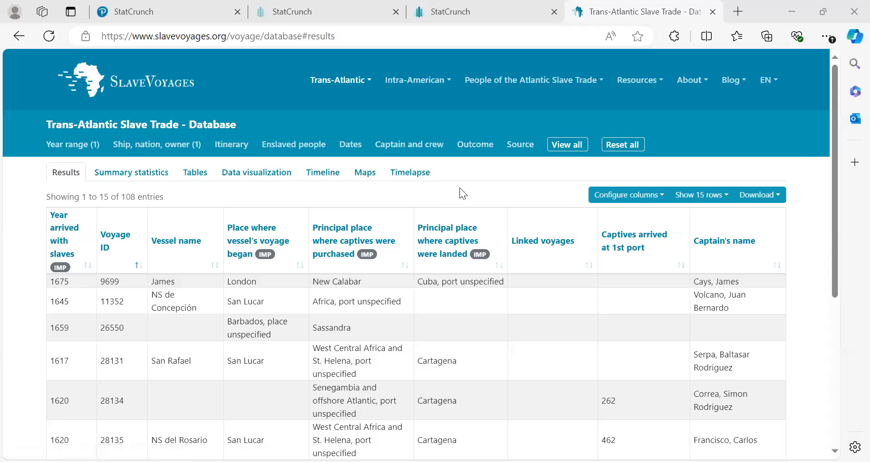
pyautogui.scroll(-5, 379, 291)
pyautogui.scroll(5, 361, 278)
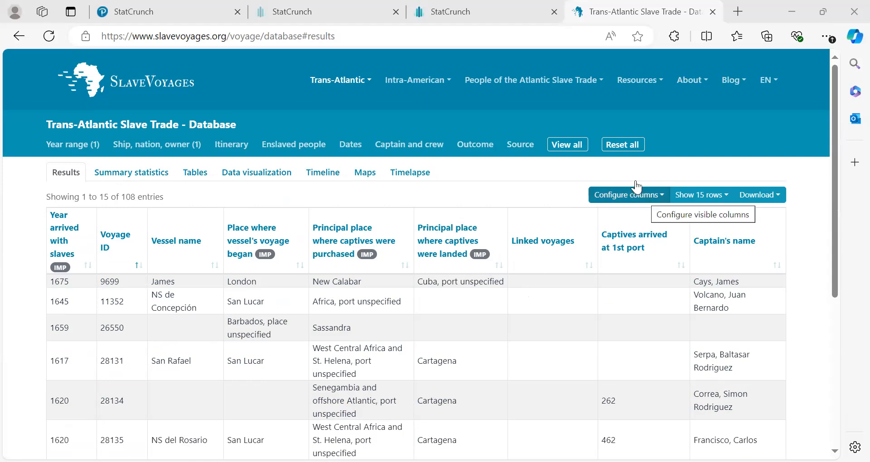
pyautogui.moveTo(636, 187)
pyautogui.mouseDown()
pyautogui.moveTo(578, 192)
pyautogui.moveTo(660, 176)
pyautogui.moveTo(623, 178)
pyautogui.mouseUp()
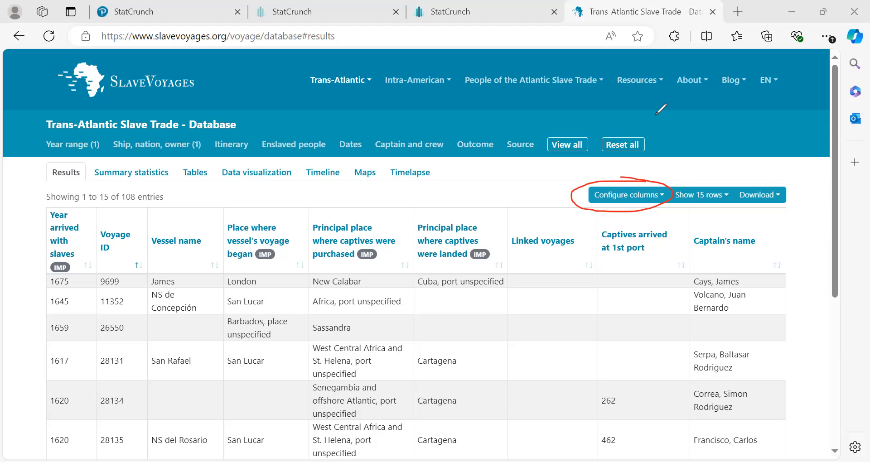
pyautogui.moveTo(263, 188); pyautogui.dragTo(264, 219)
pyautogui.moveTo(253, 209)
pyautogui.mouseDown()
pyautogui.moveTo(264, 221)
pyautogui.moveTo(276, 209)
pyautogui.mouseUp()
pyautogui.moveTo(77, 184)
pyautogui.mouseDown()
pyautogui.moveTo(75, 213)
pyautogui.moveTo(93, 202)
pyautogui.mouseUp()
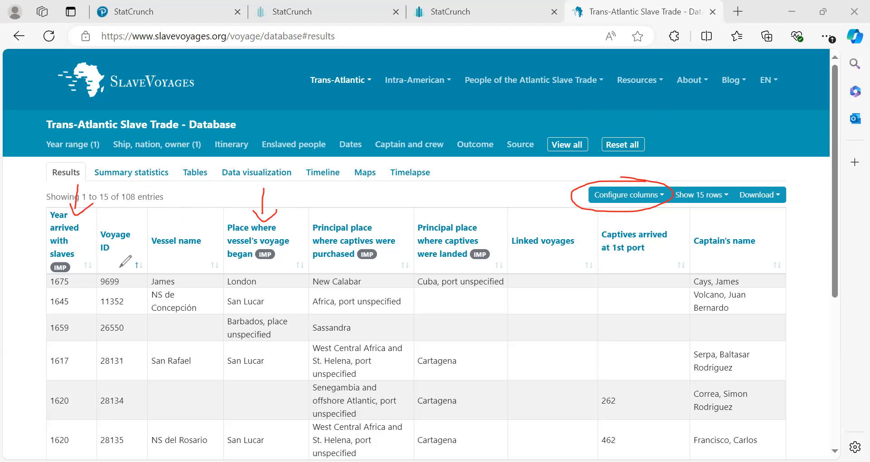
pyautogui.click(573, 118)
pyautogui.moveTo(629, 181)
pyautogui.mouseDown()
pyautogui.moveTo(665, 190)
pyautogui.moveTo(632, 181)
pyautogui.mouseUp()
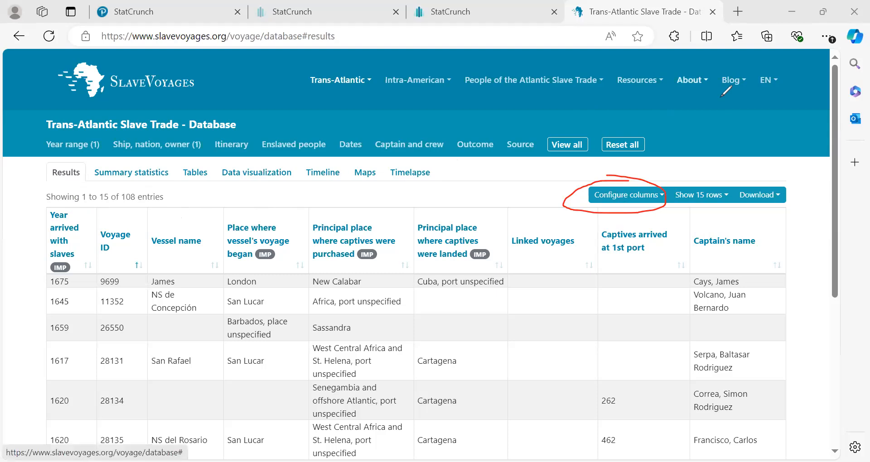
# Add the "Date vessel's voyage began" column from the dates category to the results table.
pyautogui.click(655, 201)
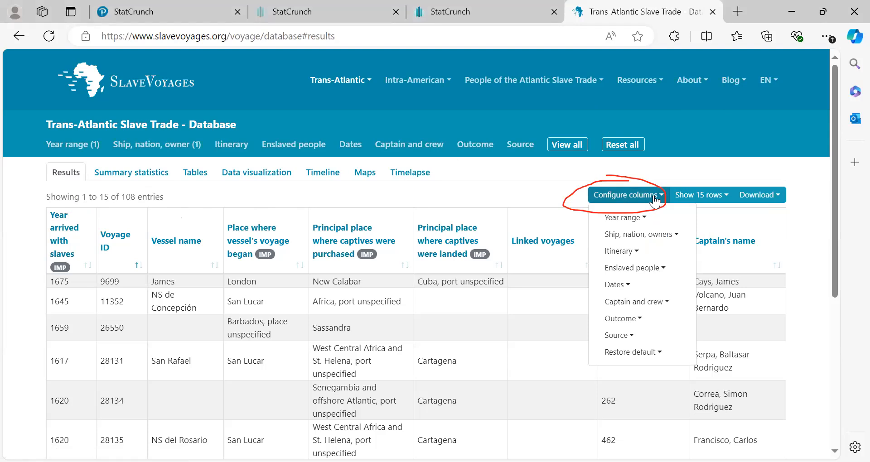
pyautogui.click(620, 287)
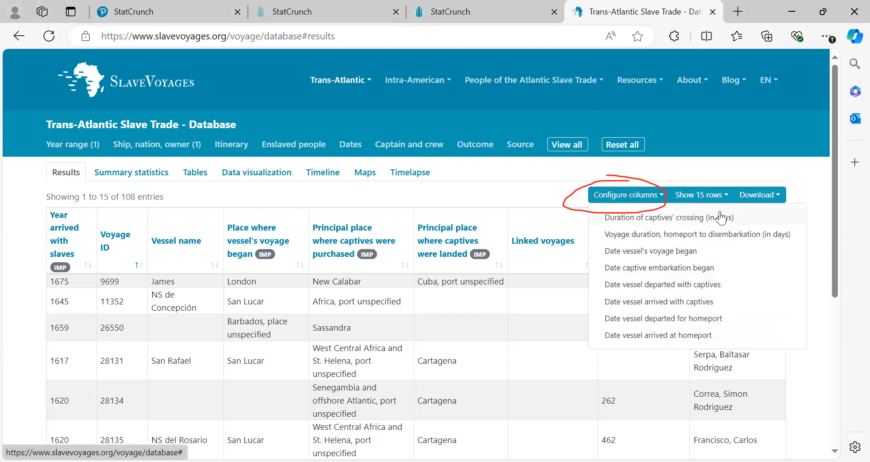
pyautogui.click(668, 256)
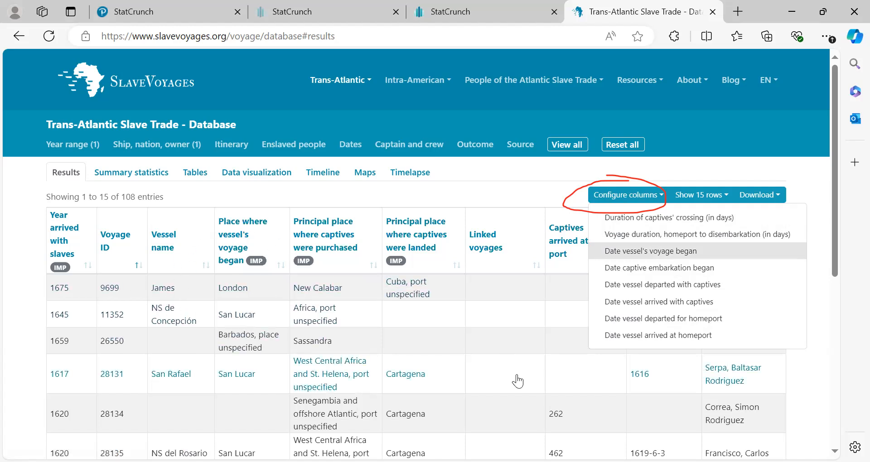
# Hide and show again the itinerary columns for the place where the voyage began and the principal place where captives were purchased.
pyautogui.click(646, 195)
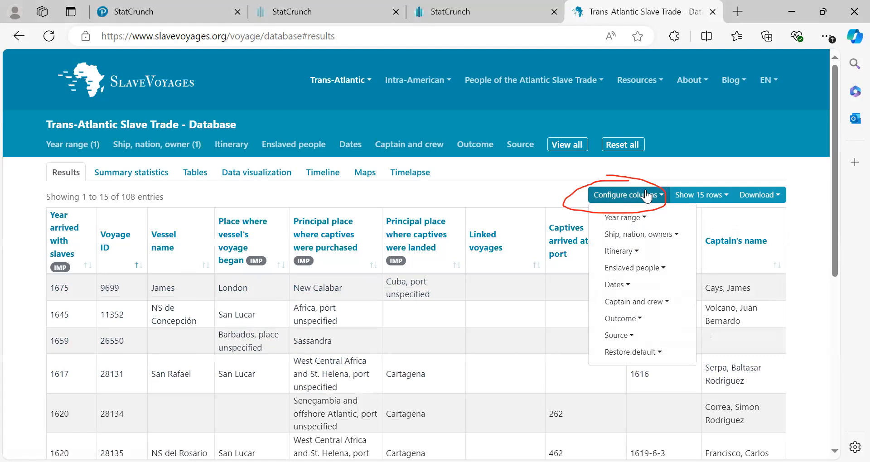
pyautogui.click(623, 254)
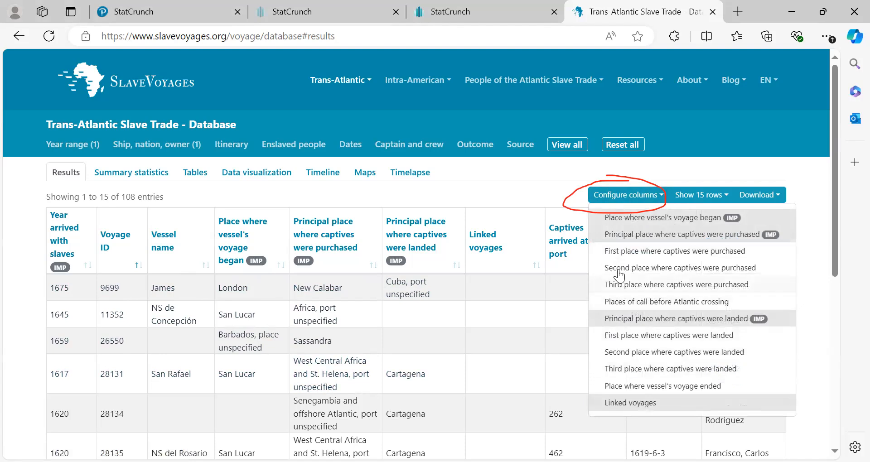
pyautogui.click(660, 219)
pyautogui.click(662, 220)
pyautogui.click(658, 236)
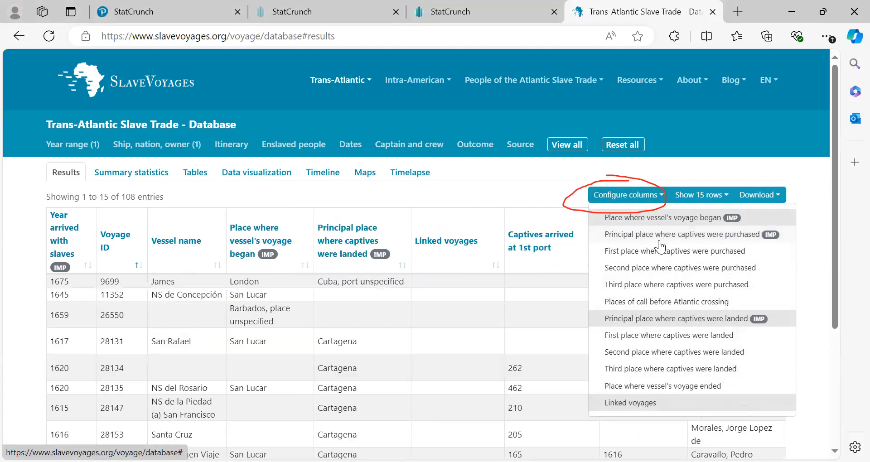
pyautogui.click(663, 236)
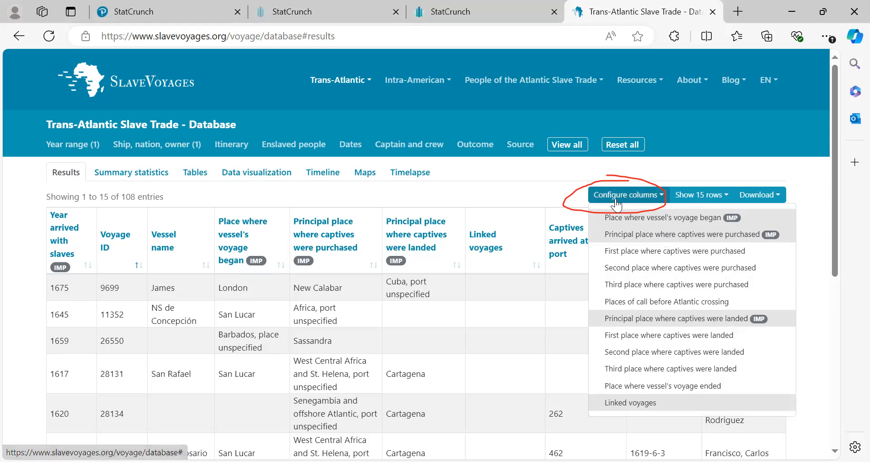
pyautogui.click(657, 199)
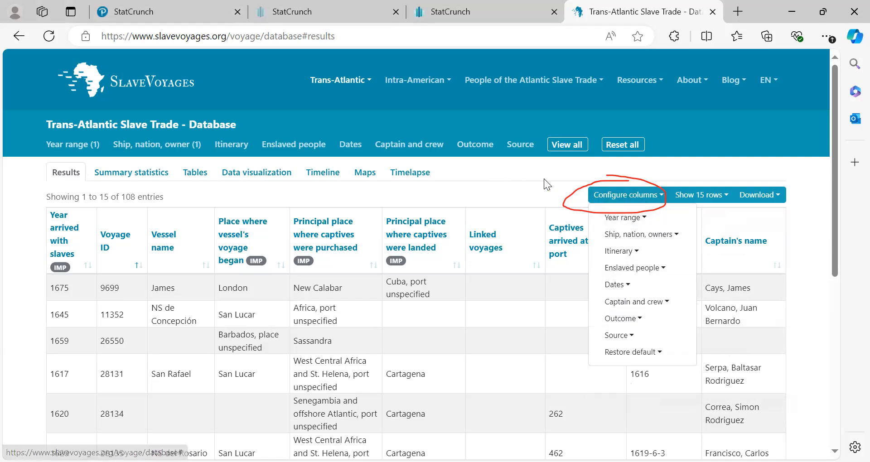
pyautogui.click(641, 199)
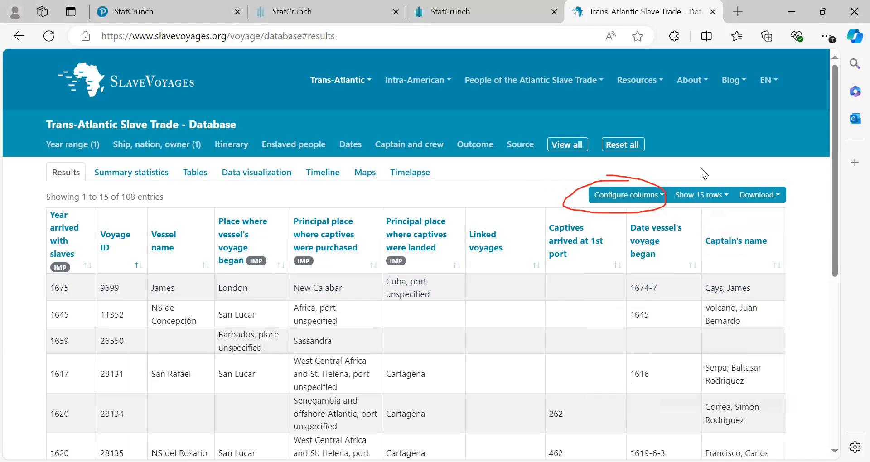
# Review the Excel download options for all or filtered results and the categories of configurable columns.
pyautogui.click(769, 199)
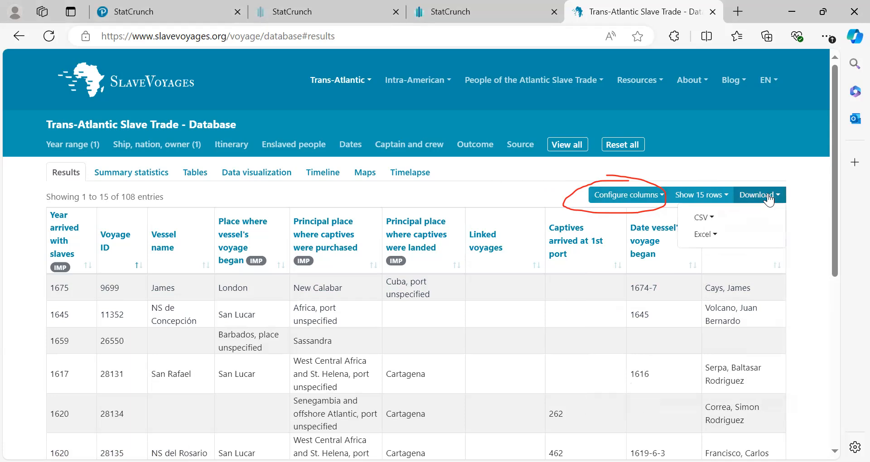
pyautogui.click(714, 237)
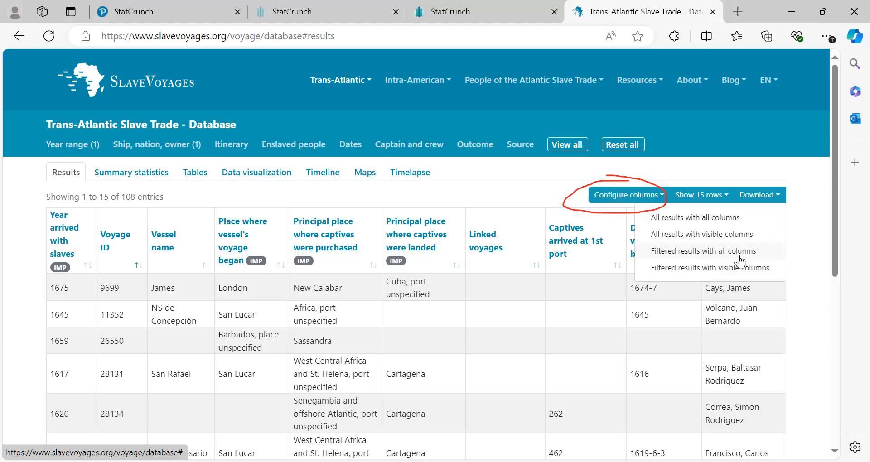
pyautogui.click(661, 196)
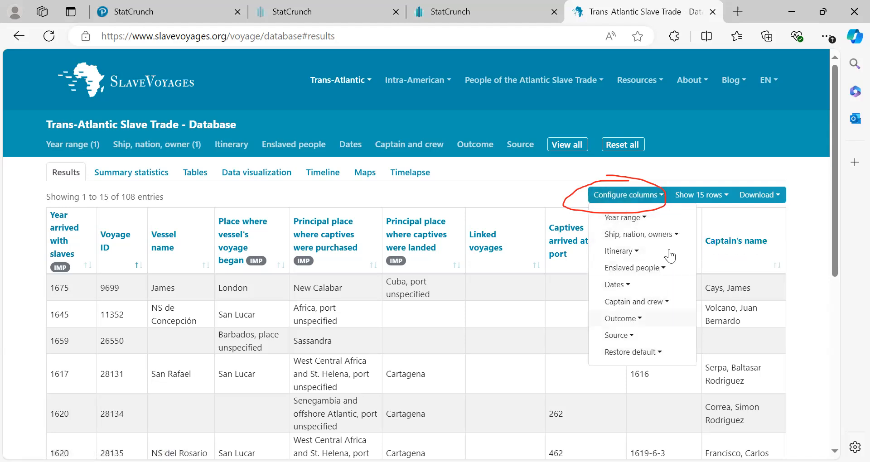
pyautogui.click(663, 198)
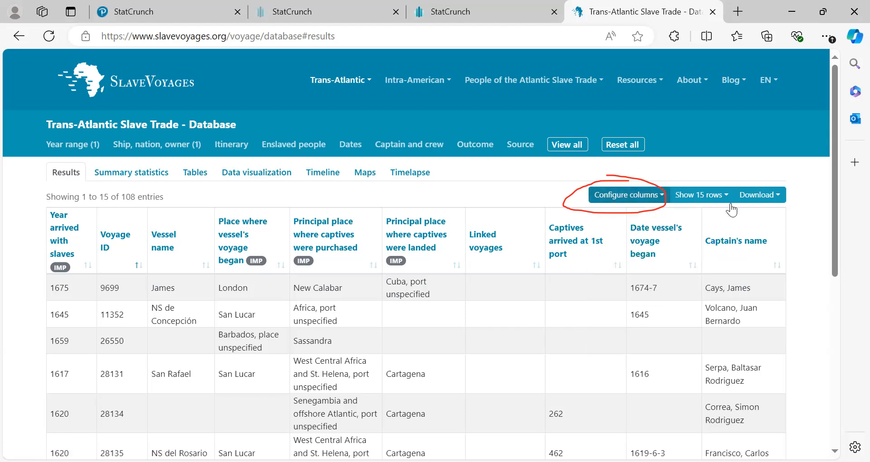
pyautogui.click(774, 199)
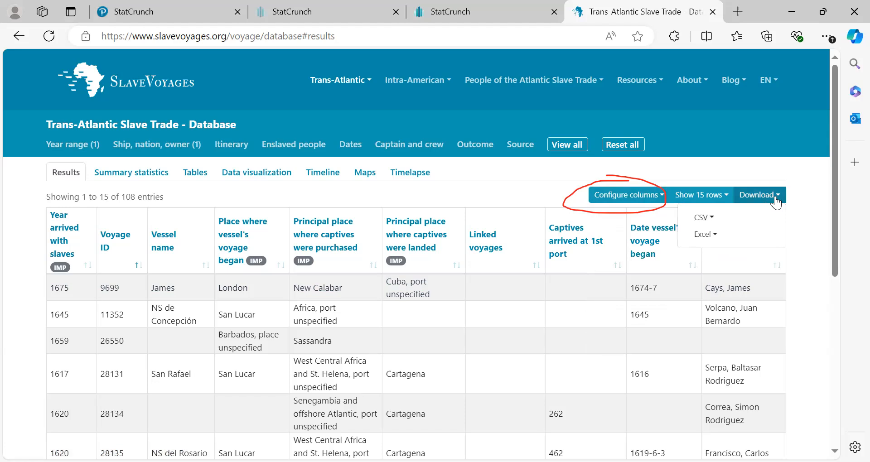
pyautogui.click(705, 236)
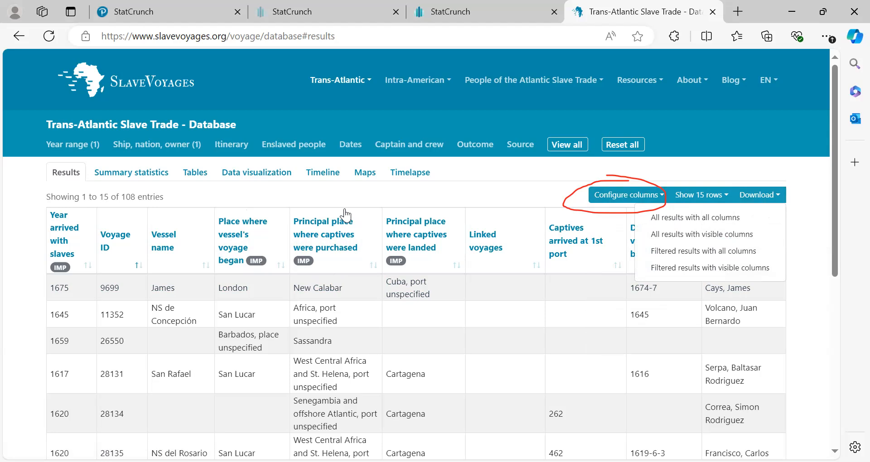
# Download the filtered results with visible columns in Excel format and open the downloaded file.
pyautogui.click(747, 200)
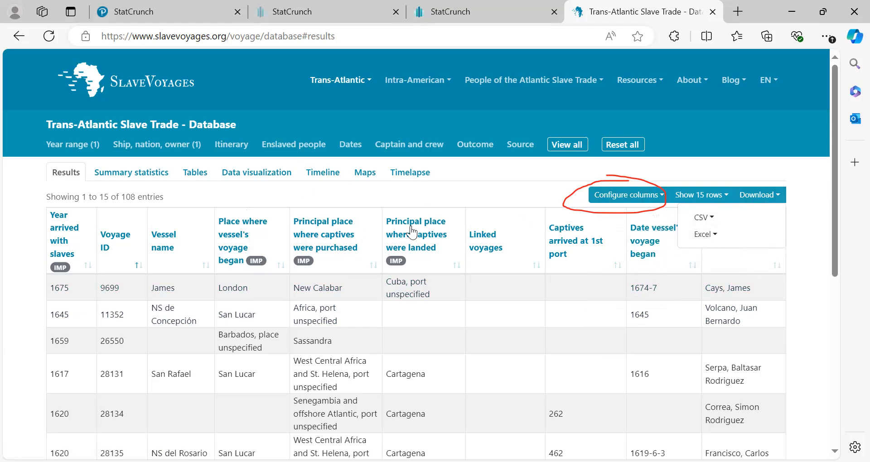
pyautogui.click(718, 237)
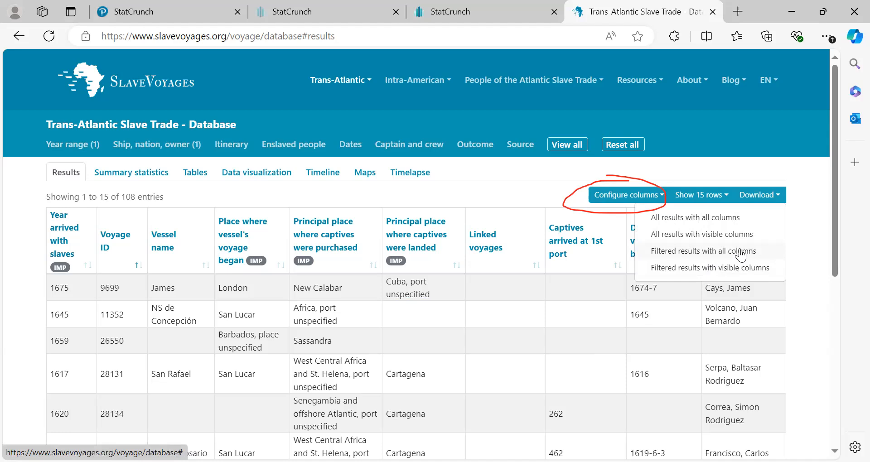
pyautogui.click(698, 271)
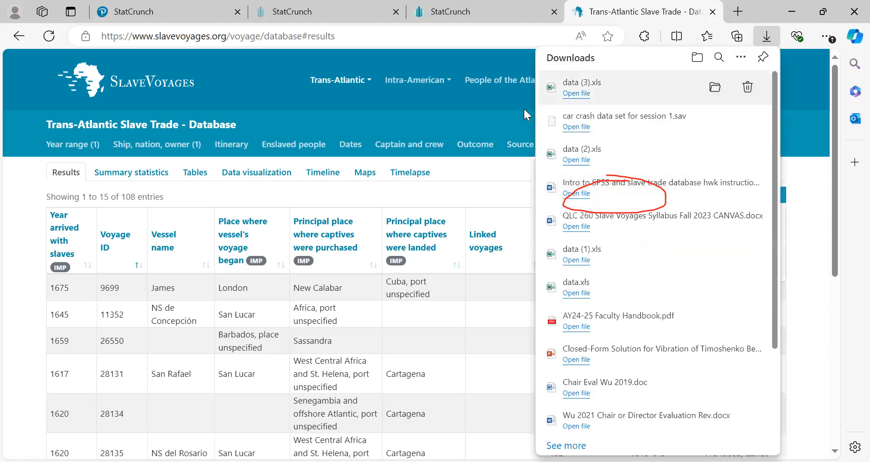
pyautogui.click(576, 94)
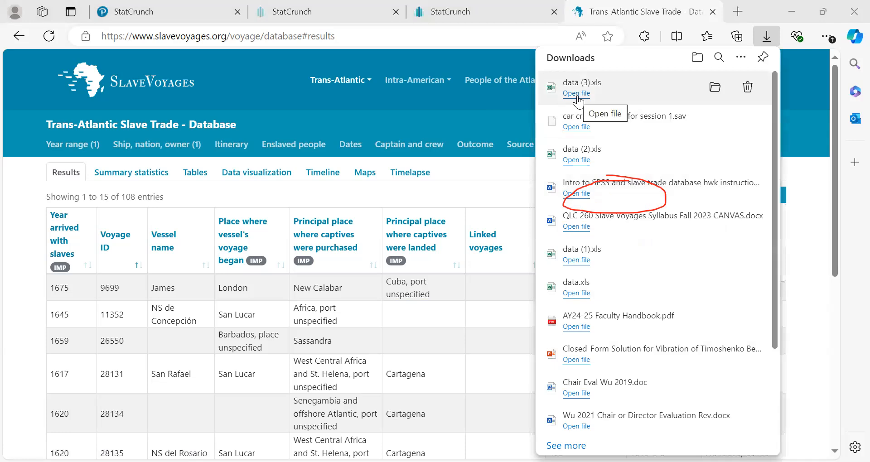
# Open the downloaded data (3).xls in Excel, widen the truncated voyage columns to inspect the data, and minimize the workbook.
pyautogui.click(578, 97)
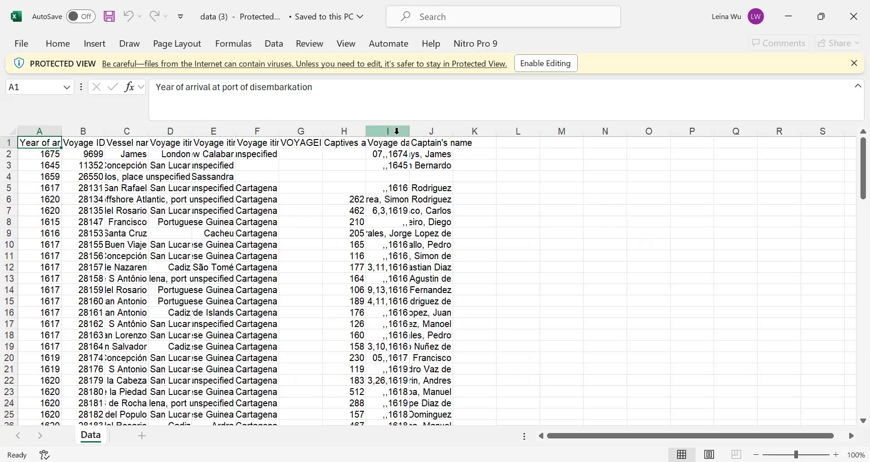
pyautogui.moveTo(409, 130); pyautogui.dragTo(503, 130)
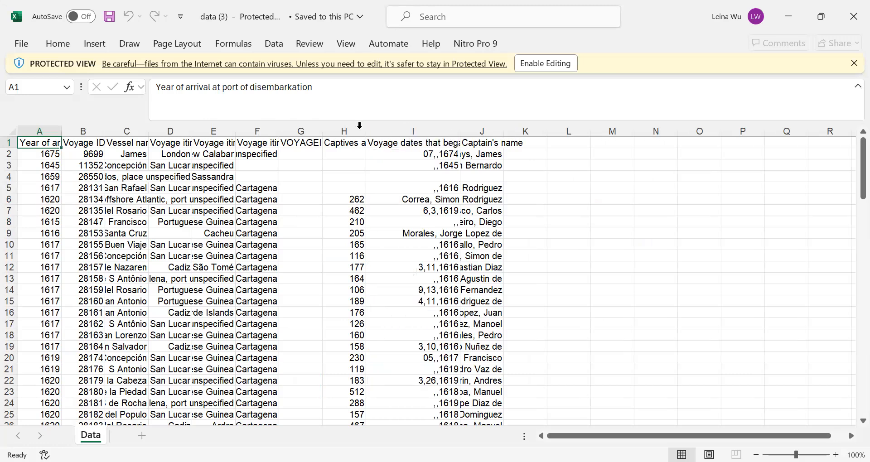
pyautogui.moveTo(233, 130); pyautogui.dragTo(252, 131)
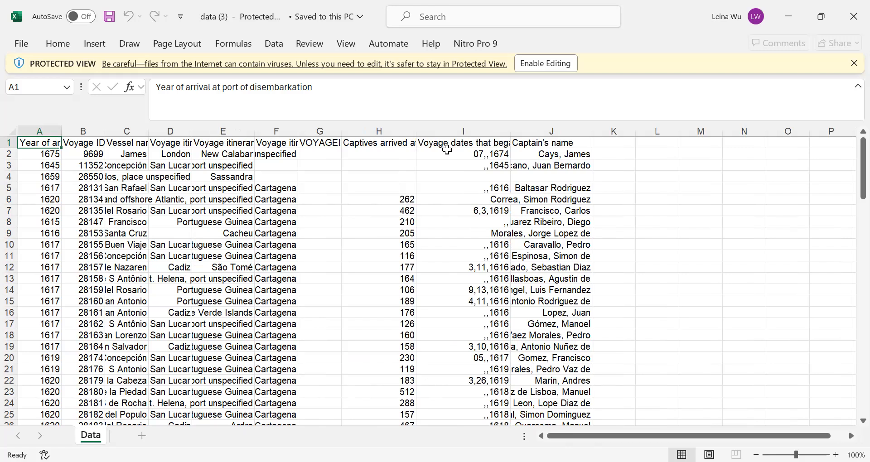
pyautogui.click(791, 21)
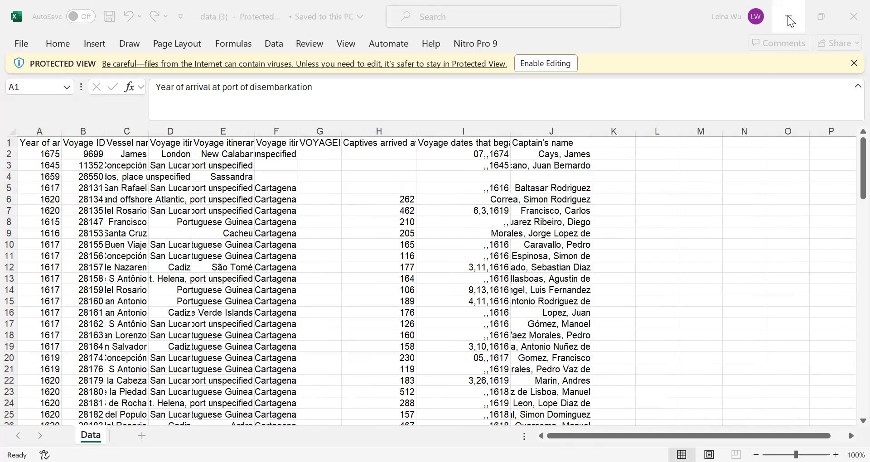
pyautogui.click(821, 17)
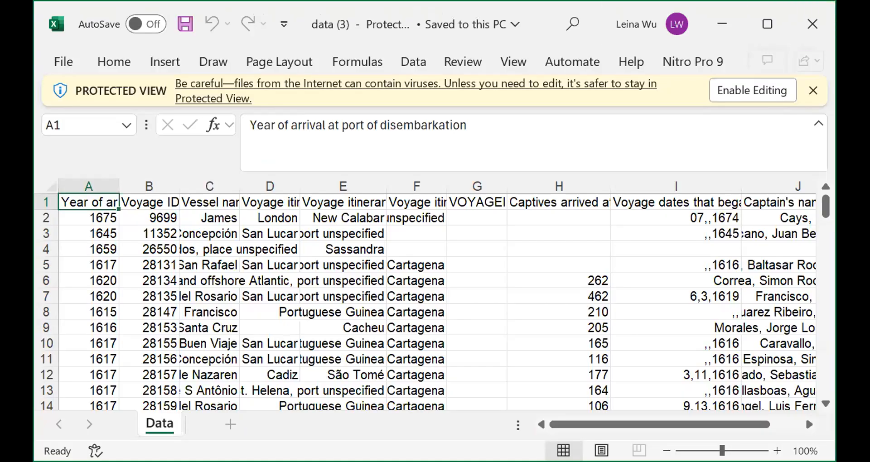
pyautogui.click(720, 28)
# Switch to the untitled StatCrunch data table and start loading a data file from the computer.
pyautogui.click(311, 13)
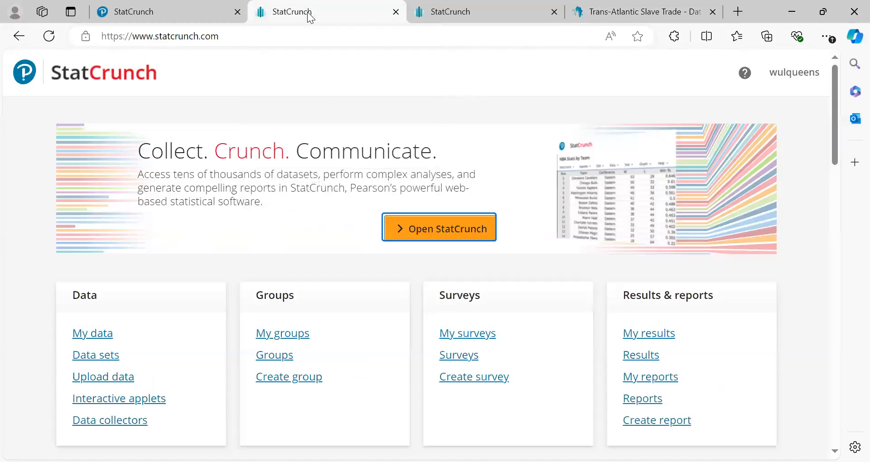
pyautogui.click(449, 14)
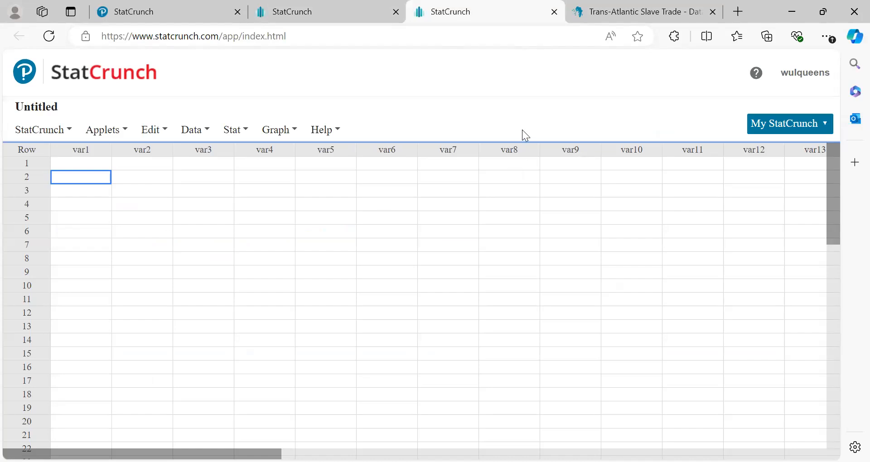
pyautogui.click(195, 129)
pyautogui.moveTo(197, 154)
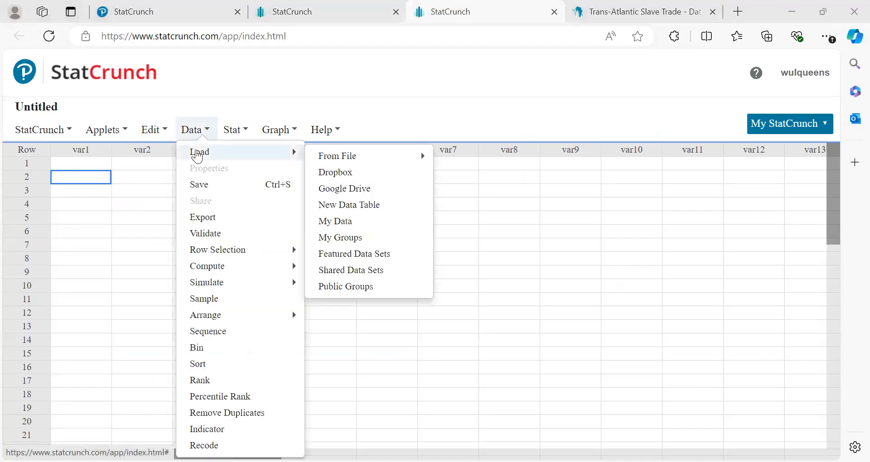
pyautogui.moveTo(340, 156)
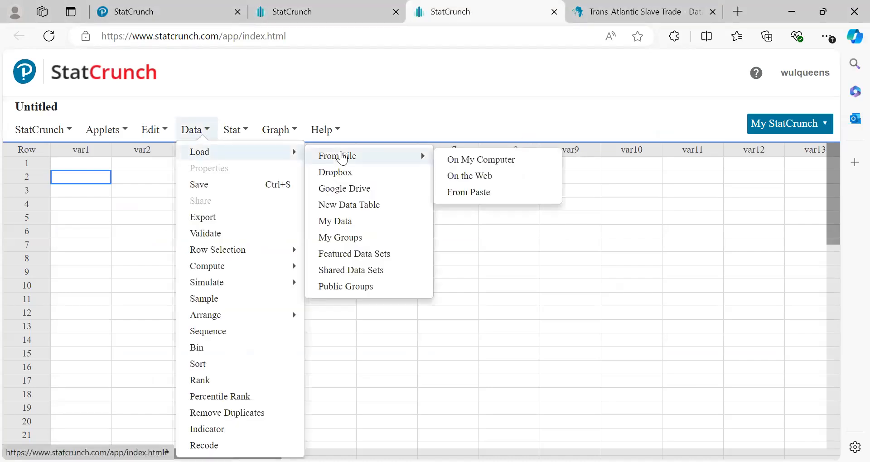
pyautogui.click(502, 163)
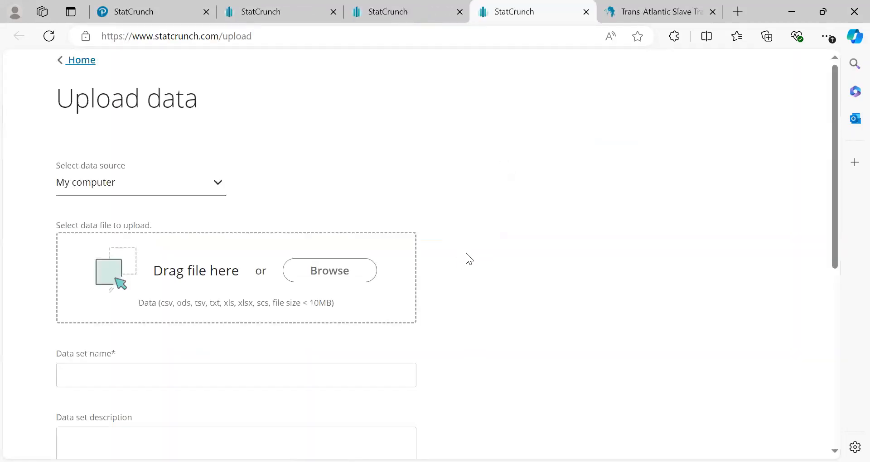
# Choose the data (3) Excel file in the Downloads folder as the data file for upload.
pyautogui.click(340, 320)
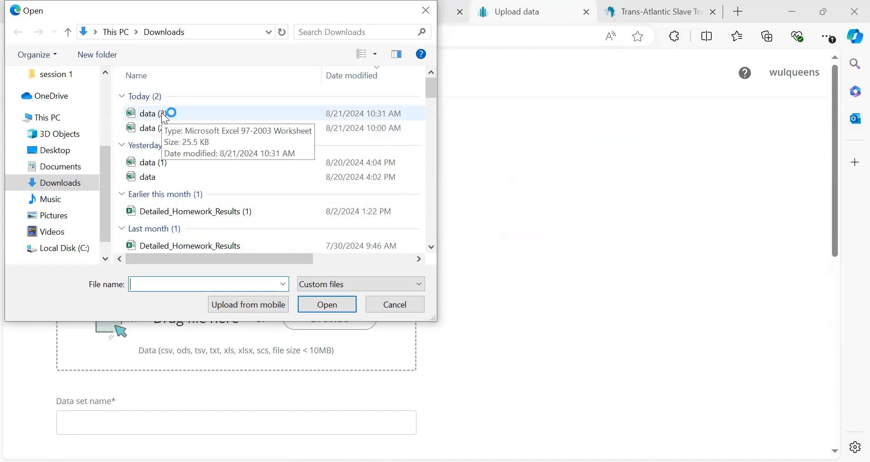
pyautogui.click(162, 114)
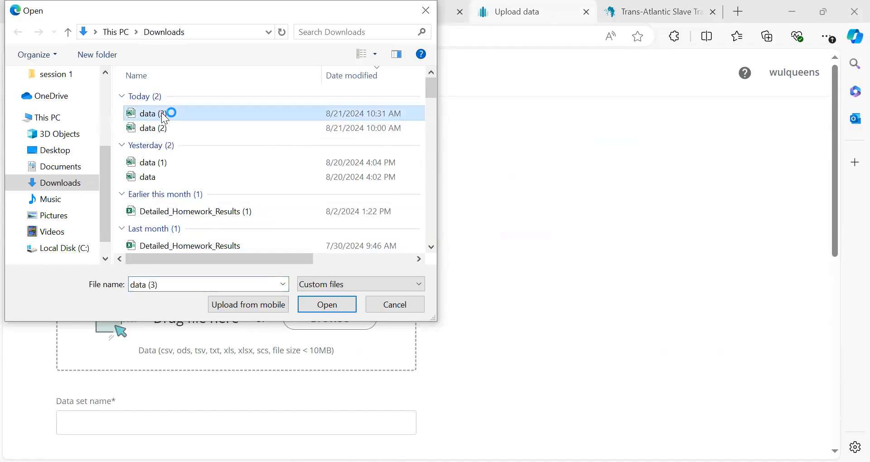
pyautogui.click(316, 310)
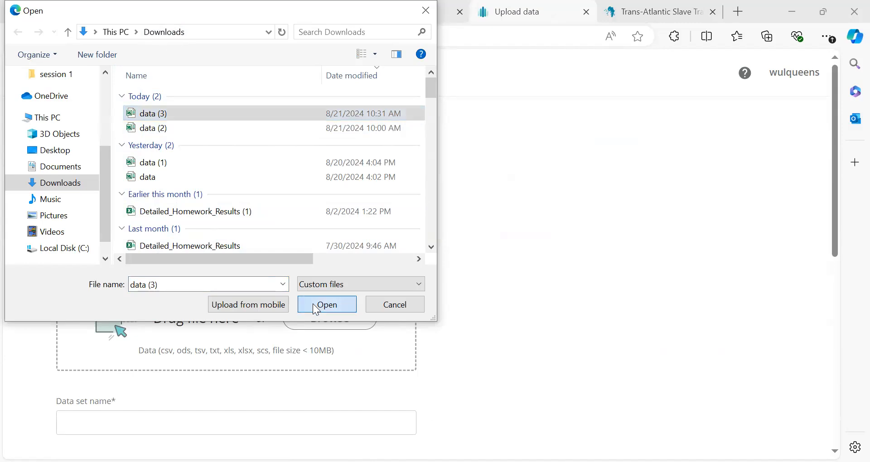
# Name the data set "data analysis hwk 1" and upload it to StatCrunch.
pyautogui.scroll(-2, 476, 234)
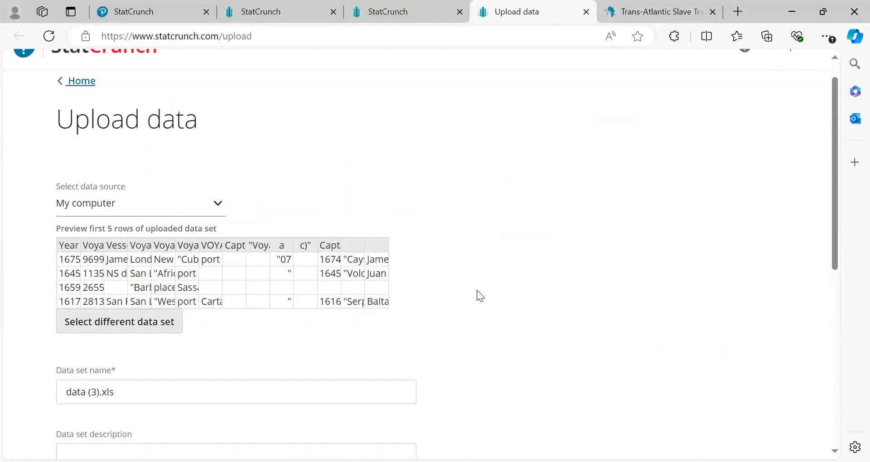
pyautogui.scroll(-2, 109, 299)
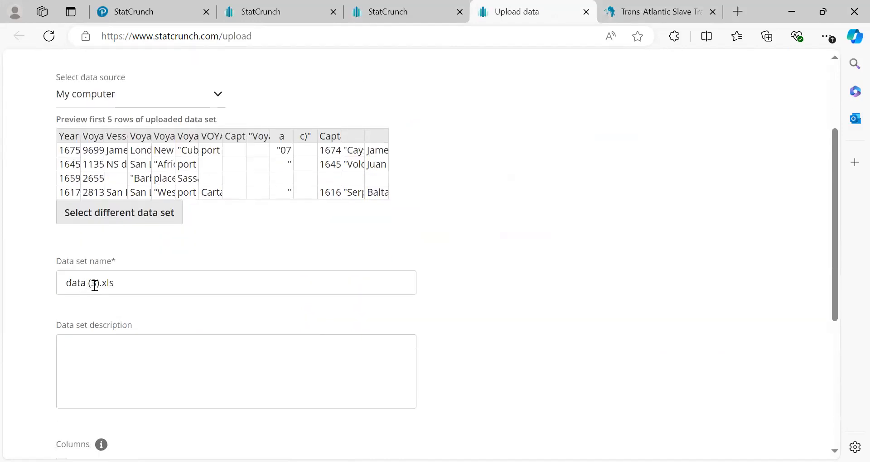
pyautogui.click(114, 290)
pyautogui.moveTo(115, 290); pyautogui.dragTo(39, 304)
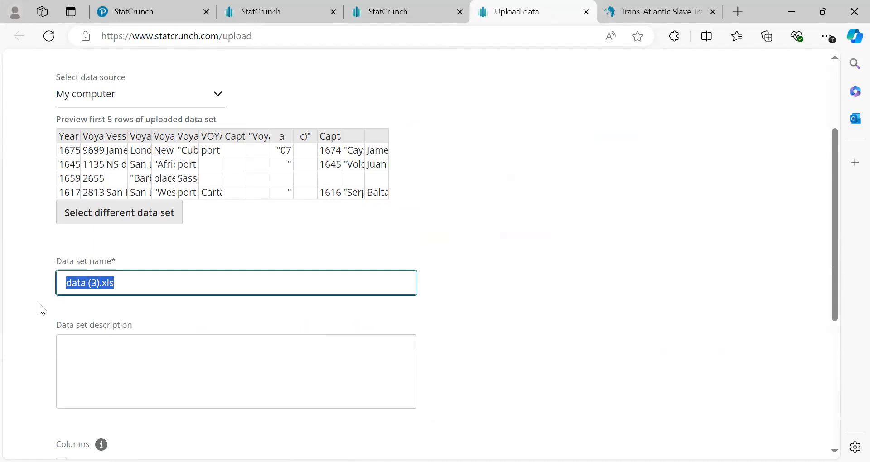
pyautogui.write('data analysis hwk 1')
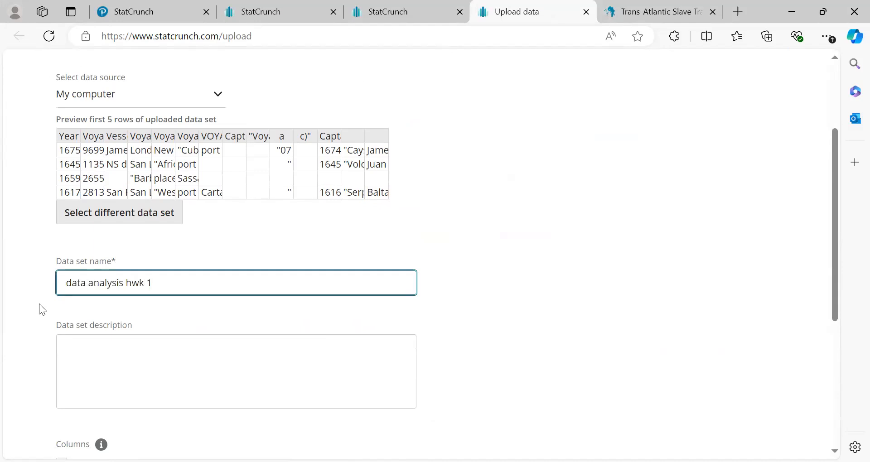
pyautogui.scroll(-3, 260, 307)
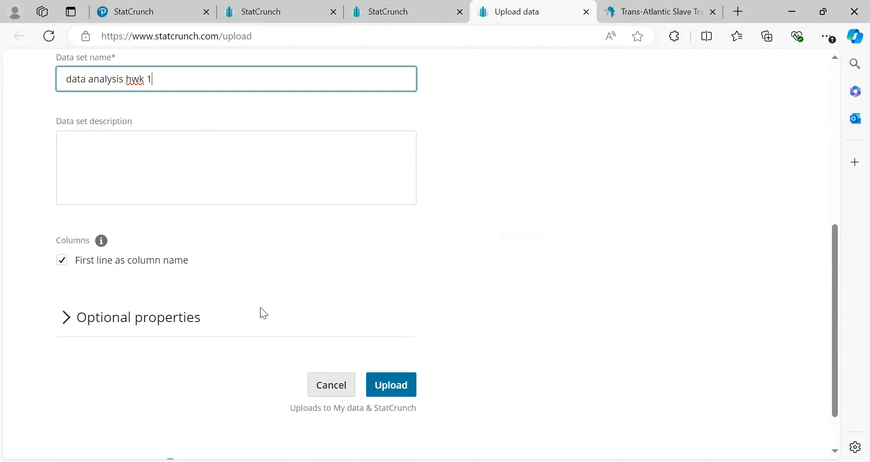
pyautogui.click(391, 386)
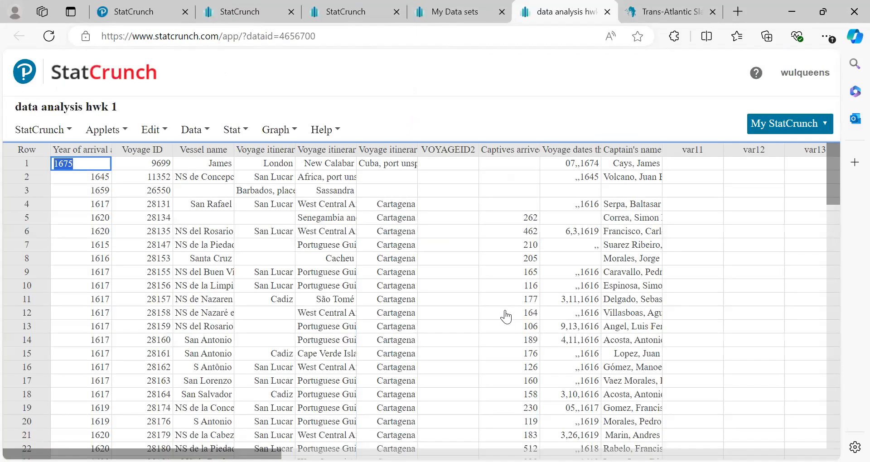
# Examine the rows of the uploaded data set down to its last entry and check the imported columns.
pyautogui.scroll(-1, 453, 354)
pyautogui.click(453, 344)
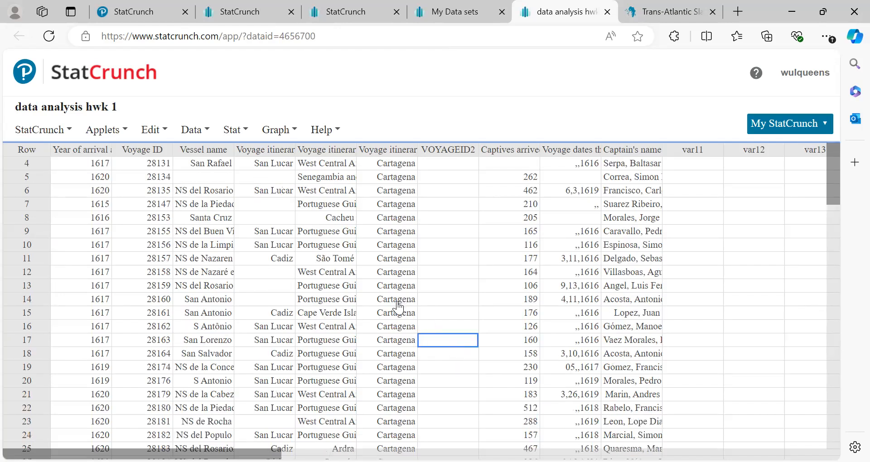
pyautogui.scroll(1, 398, 310)
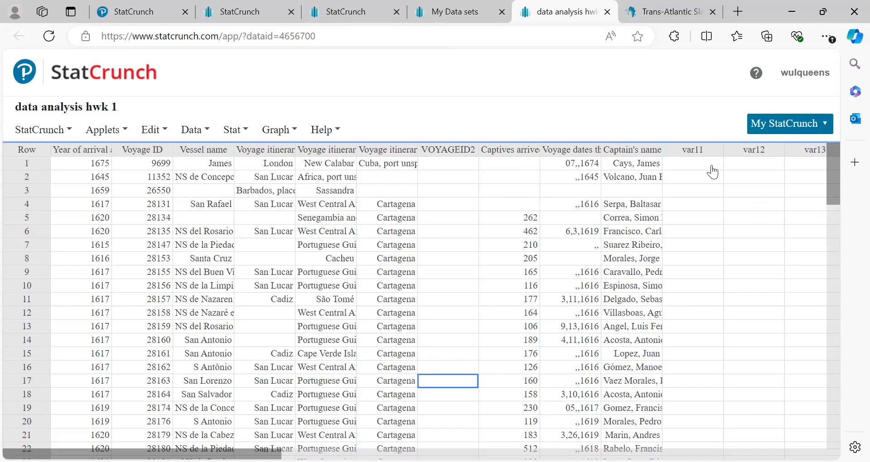
pyautogui.scroll(-1, 464, 326)
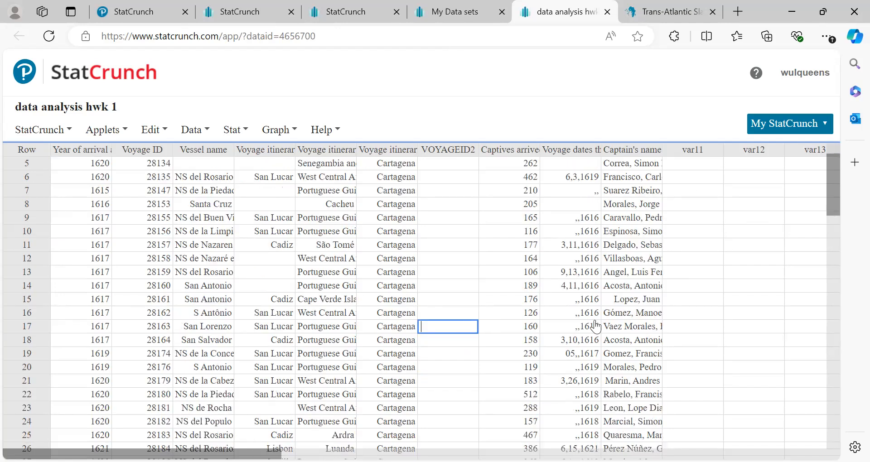
pyautogui.moveTo(834, 204); pyautogui.dragTo(821, 457)
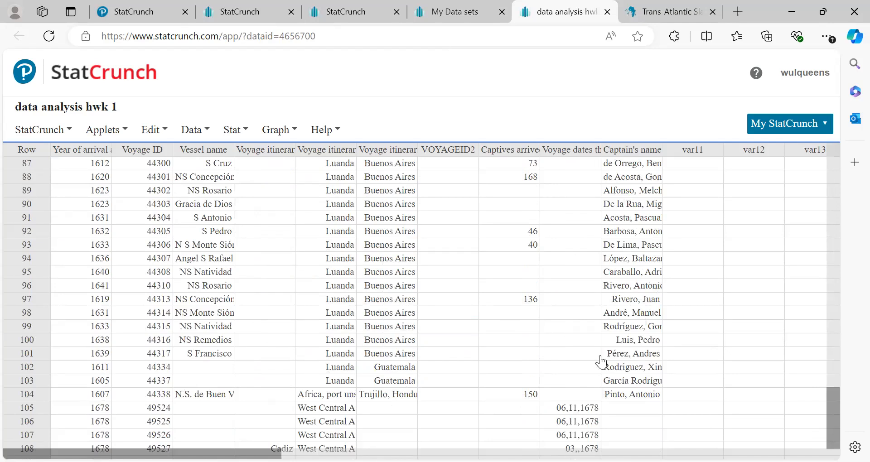
pyautogui.scroll(-1, 586, 351)
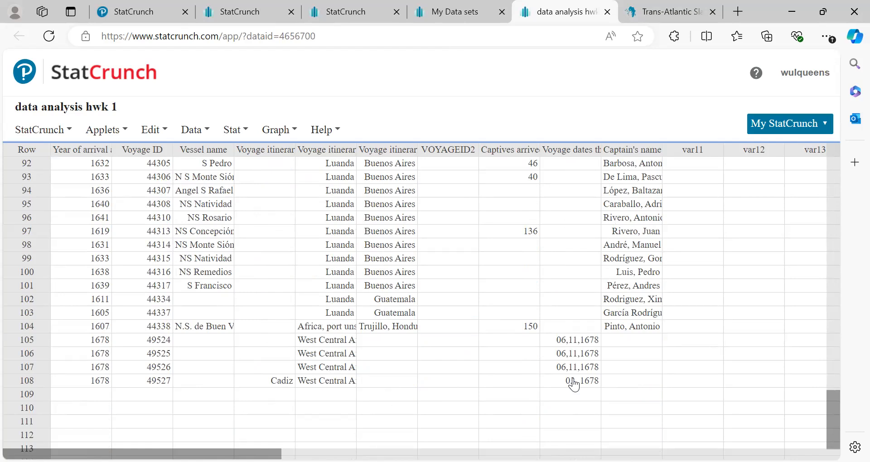
pyautogui.scroll(7, 574, 384)
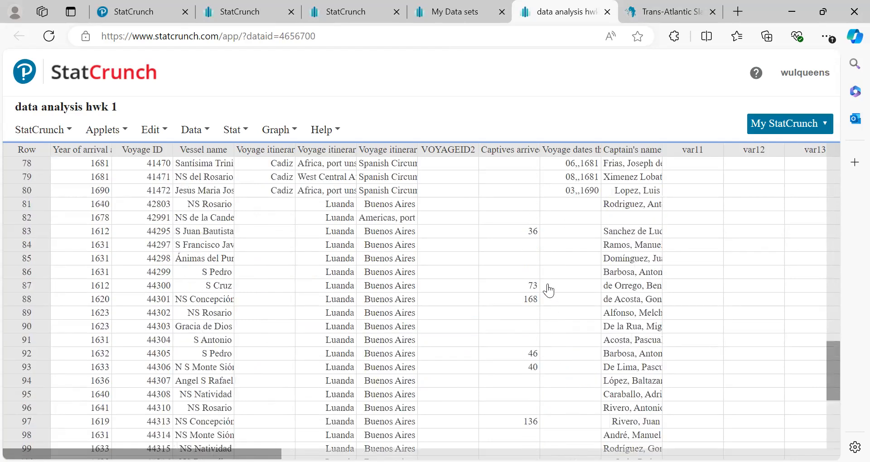
pyautogui.scroll(4, 545, 267)
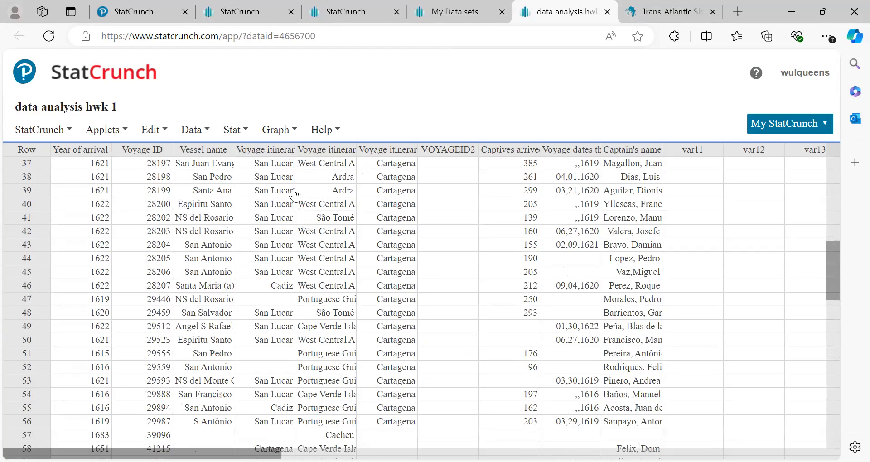
# Widen the columns for the port where the voyage began and the principal place of slave purchase.
pyautogui.moveTo(303, 148); pyautogui.dragTo(395, 146)
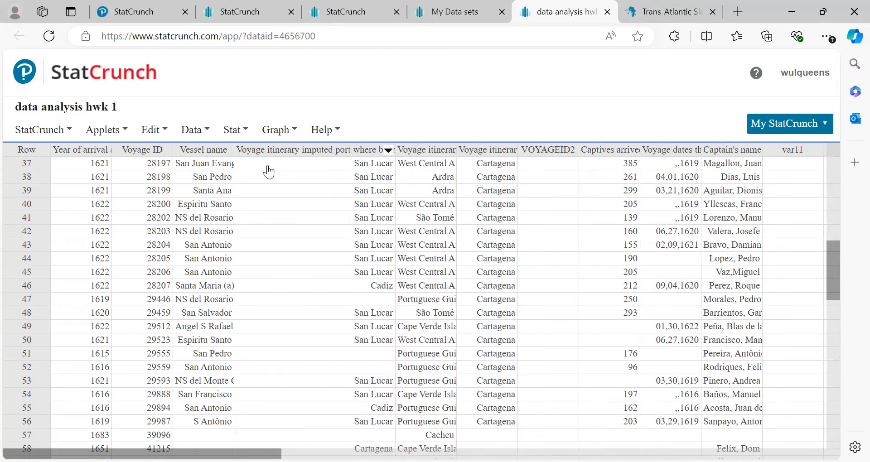
pyautogui.moveTo(395, 148); pyautogui.dragTo(328, 171)
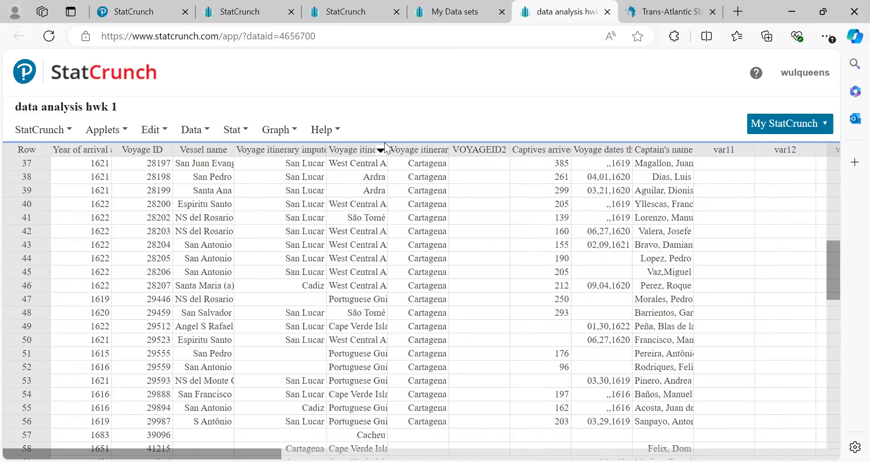
pyautogui.moveTo(386, 142); pyautogui.dragTo(528, 142)
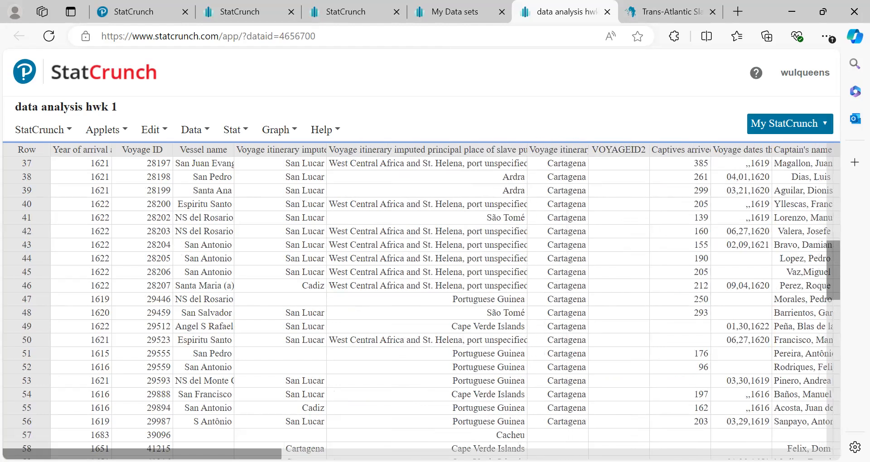
# Rename the principal purchase place column to "principal place of slave purchase (mjbyptimp)" by removing the words "Voyage itinerary imputed".
pyautogui.click(521, 150)
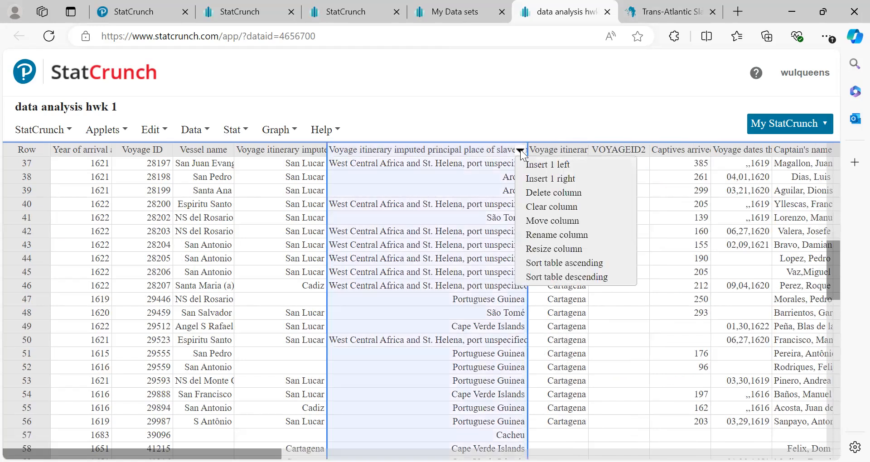
pyautogui.click(573, 235)
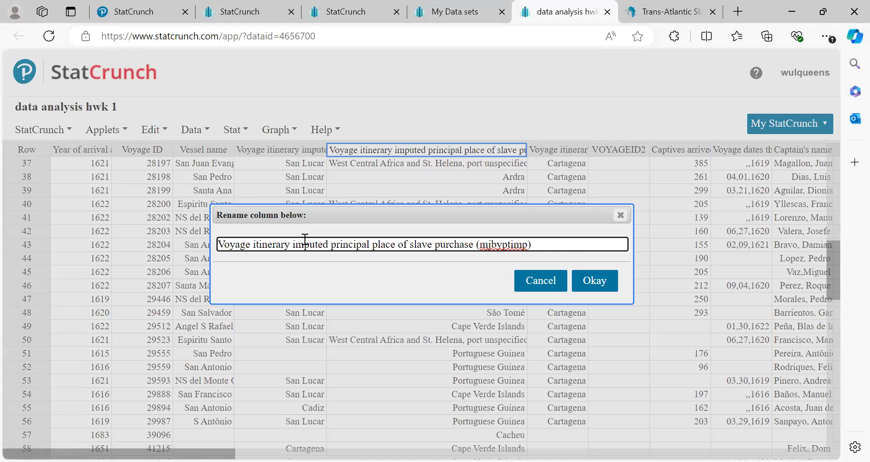
pyautogui.moveTo(333, 245); pyautogui.dragTo(176, 255)
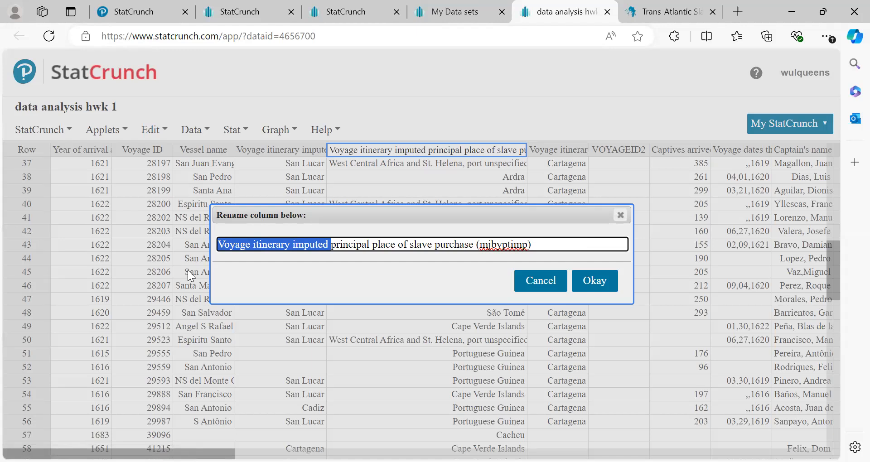
pyautogui.press('BackSpace')
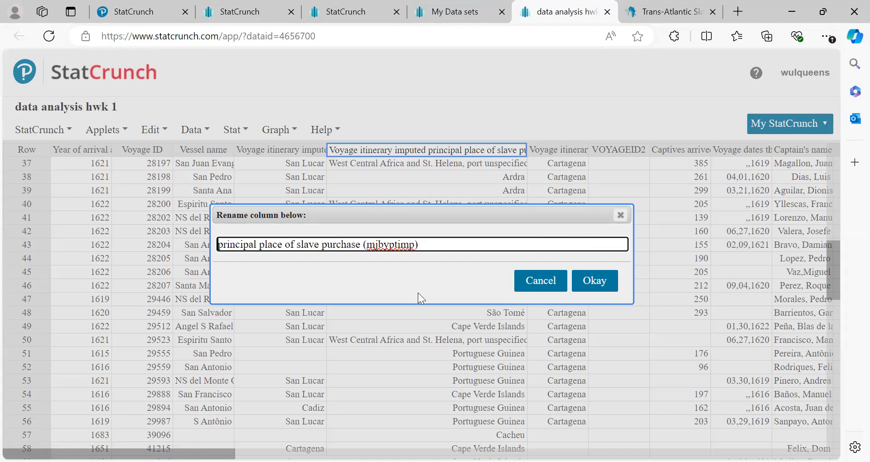
pyautogui.click(593, 282)
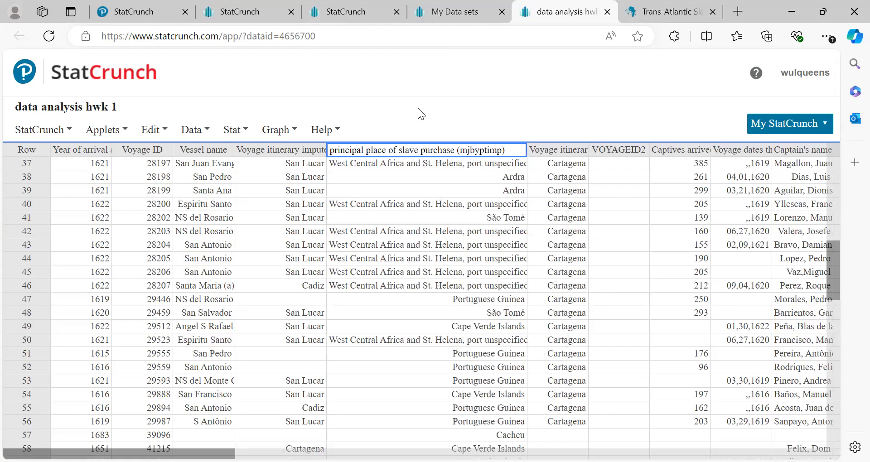
pyautogui.scroll(-6, 394, 392)
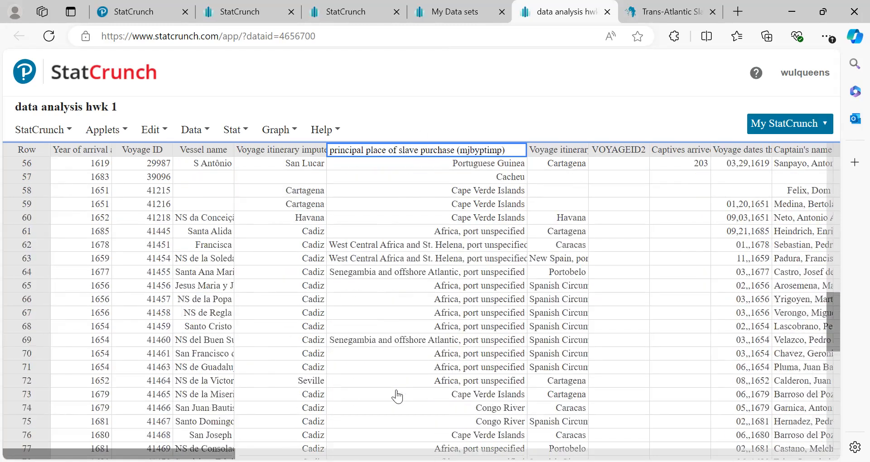
# Widen the Vessel name column so that longer ship names fit.
pyautogui.scroll(-2, 397, 396)
pyautogui.scroll(6, 397, 396)
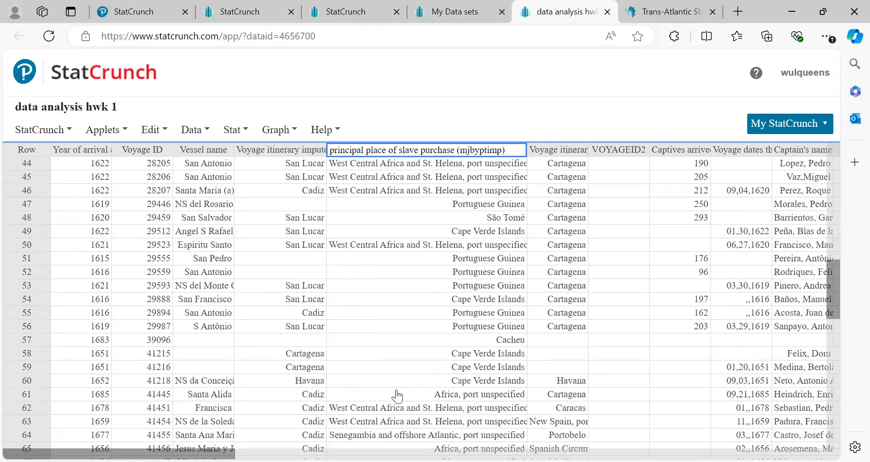
pyautogui.scroll(7, 397, 397)
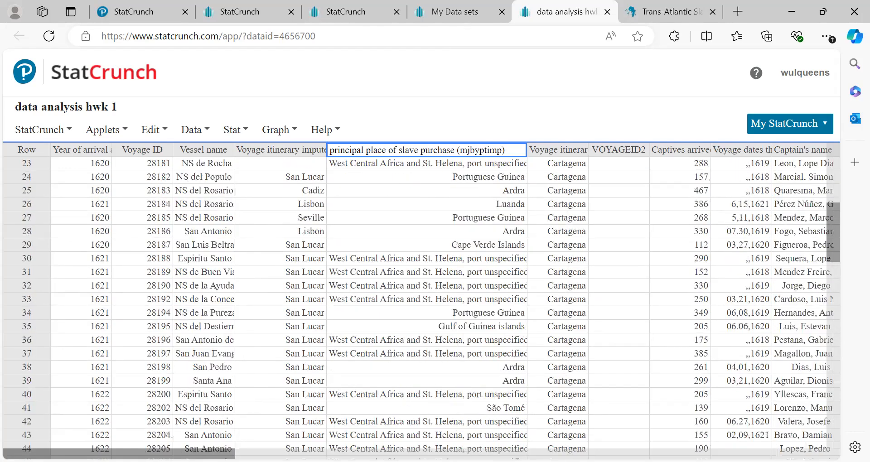
pyautogui.moveTo(234, 150); pyautogui.dragTo(256, 150)
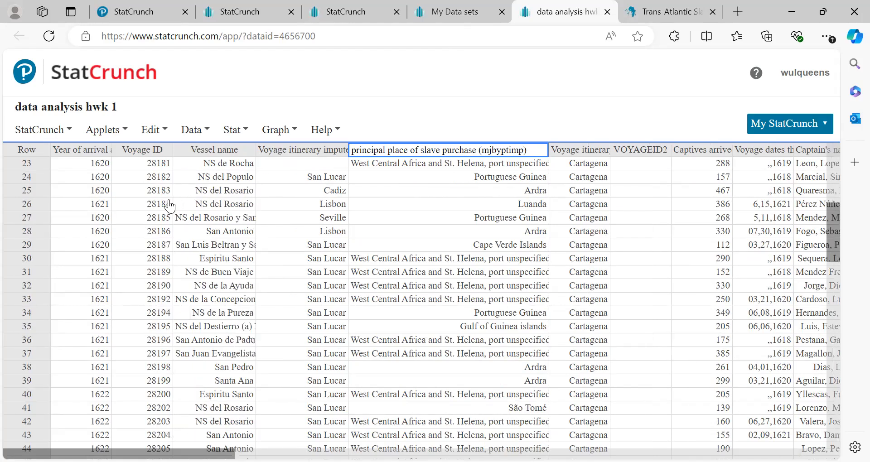
# Start a frequency table for the principal place of slave purchase (mjbyptimp) column.
pyautogui.click(236, 130)
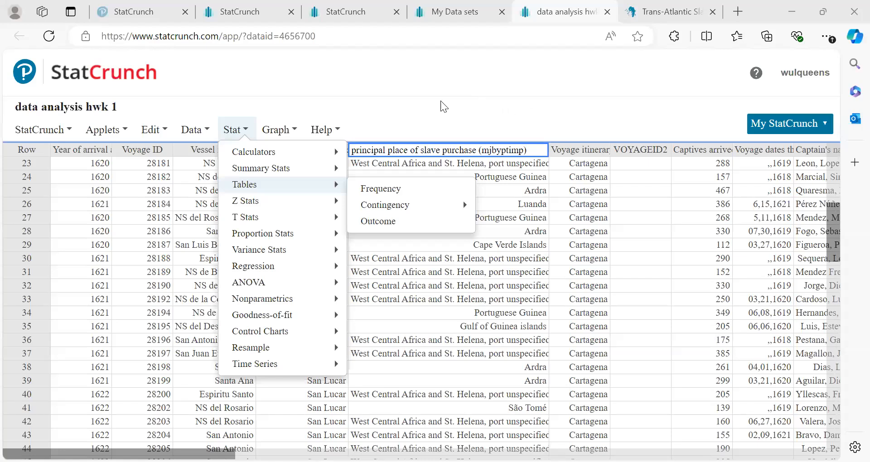
pyautogui.click(441, 101)
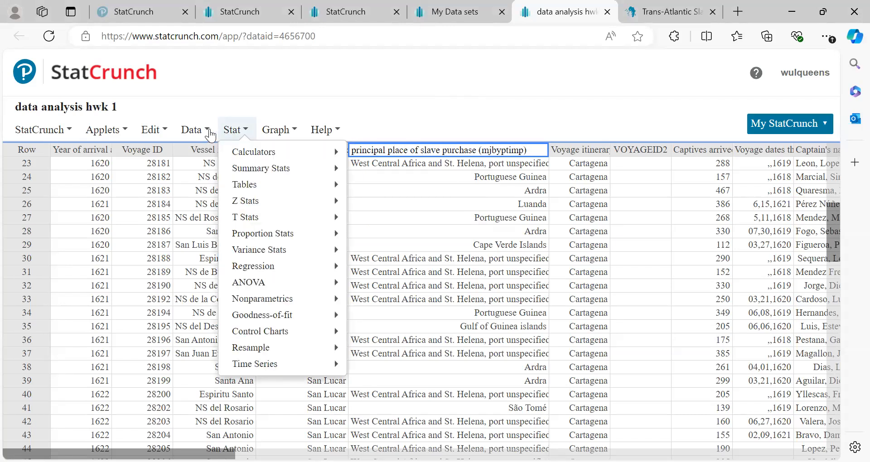
pyautogui.click(233, 132)
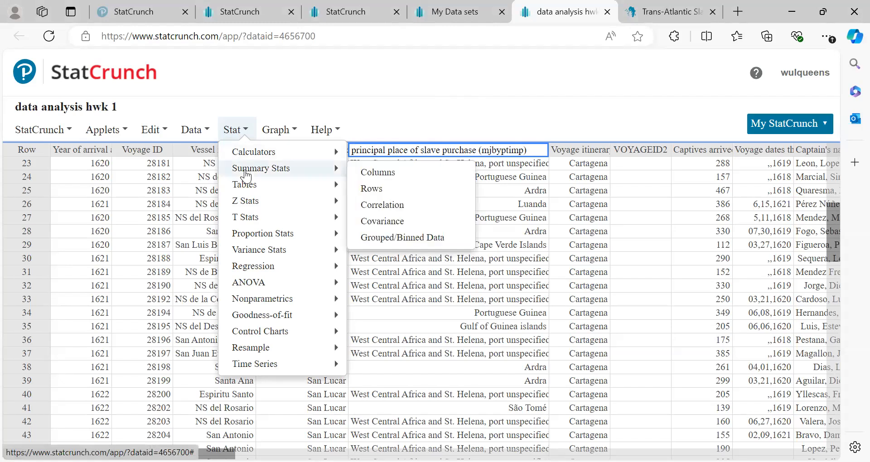
pyautogui.moveTo(259, 156)
pyautogui.moveTo(258, 195)
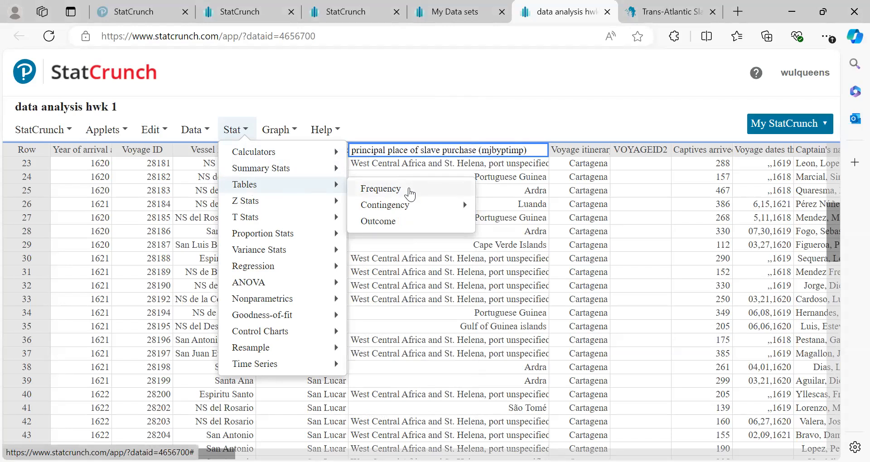
pyautogui.click(410, 194)
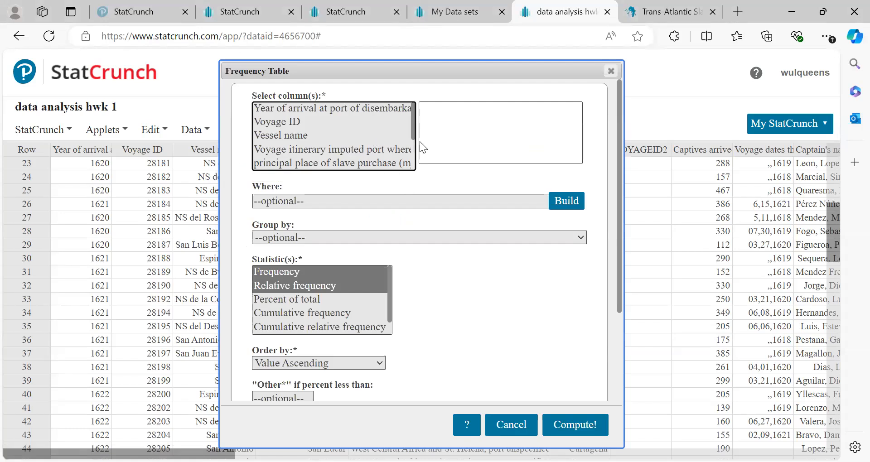
pyautogui.scroll(-2, 364, 138)
pyautogui.scroll(3, 358, 145)
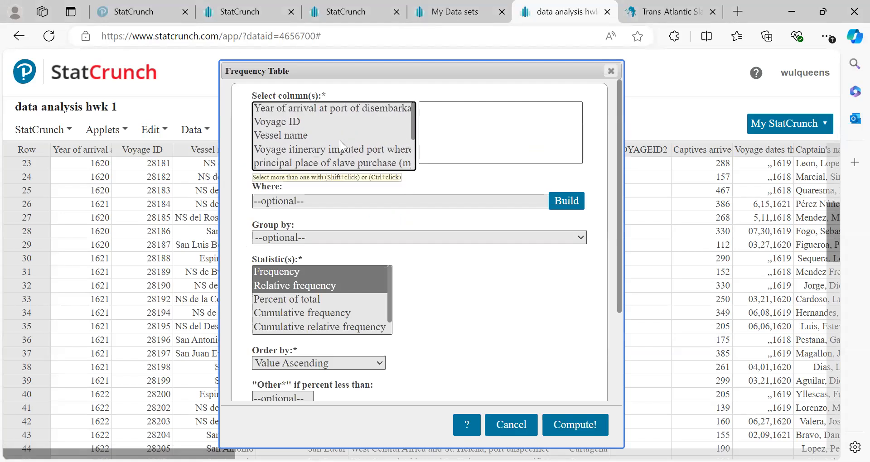
pyautogui.click(324, 164)
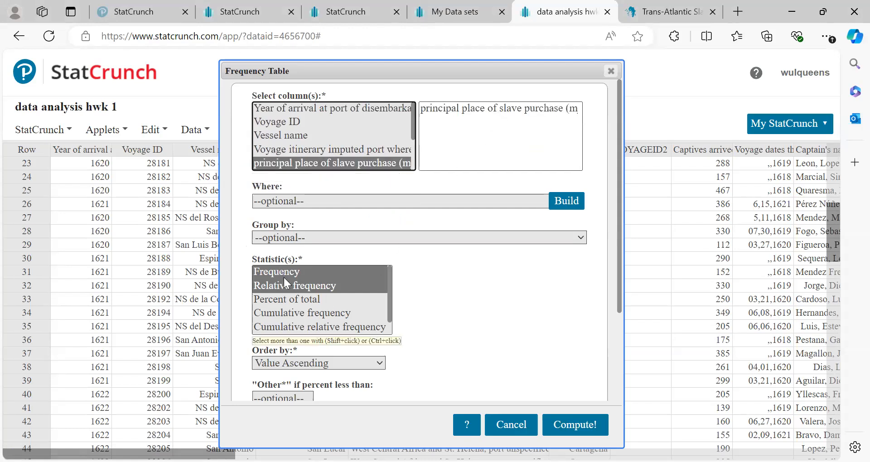
# Review the available statistics, compute the table with Frequency and Relative frequency, and reposition and resize the results window.
pyautogui.scroll(-1, 348, 286)
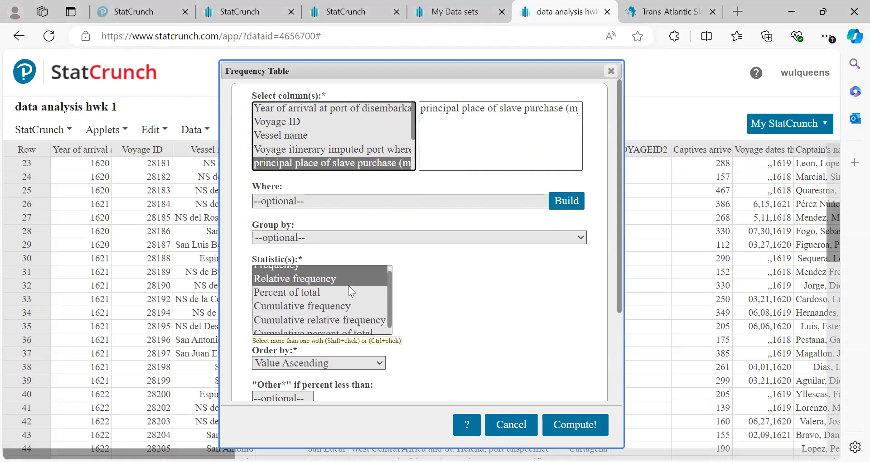
pyautogui.scroll(-2, 358, 277)
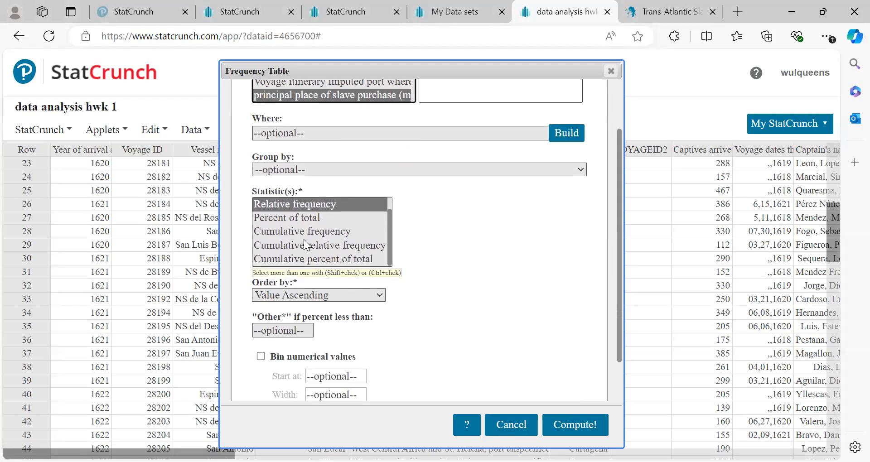
pyautogui.scroll(2, 303, 238)
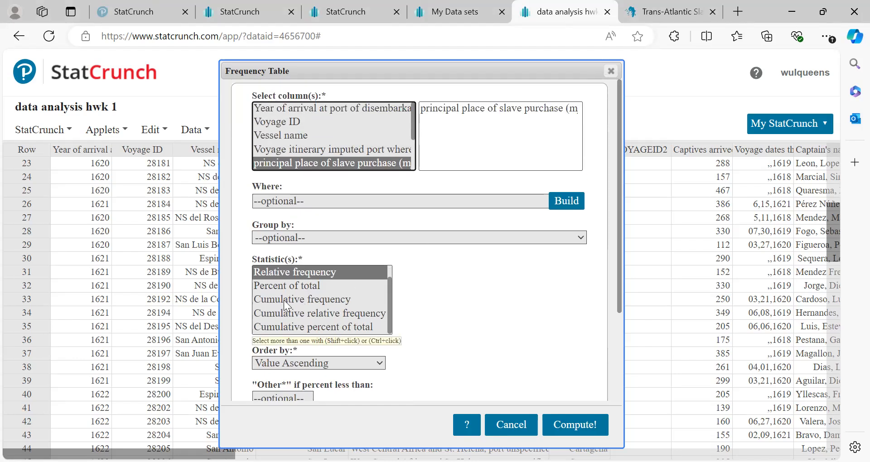
pyautogui.moveTo(392, 298); pyautogui.dragTo(391, 283)
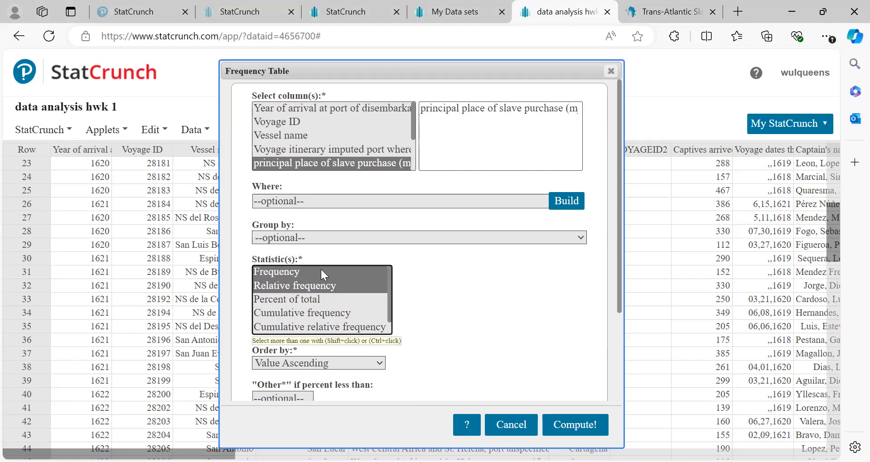
pyautogui.scroll(-3, 504, 335)
pyautogui.click(581, 423)
pyautogui.moveTo(528, 144); pyautogui.dragTo(307, 109)
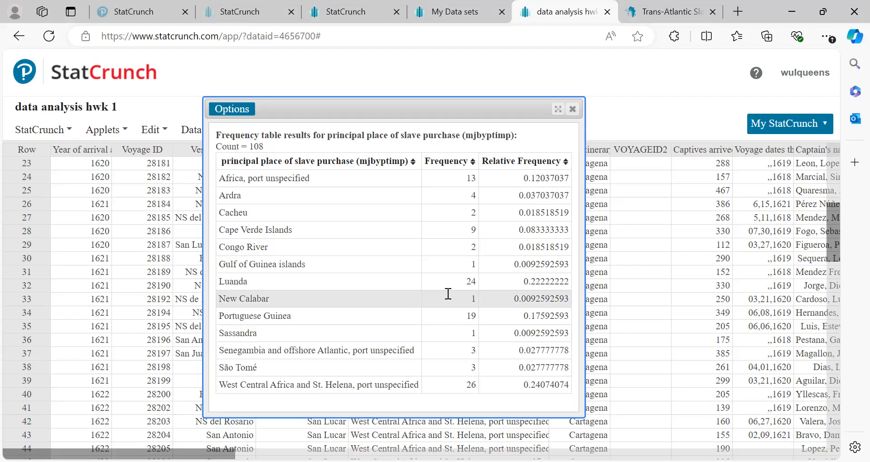
# View the copying instructions for the frequency table output and close both the instructions and the table.
pyautogui.click(238, 111)
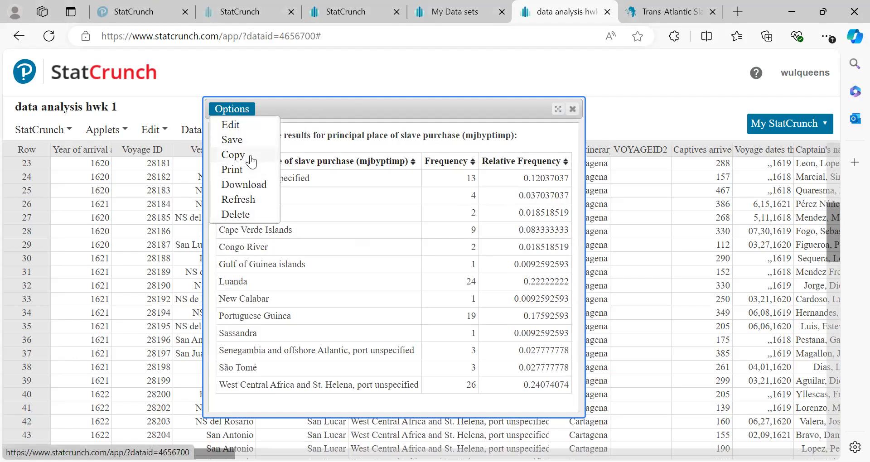
pyautogui.click(233, 155)
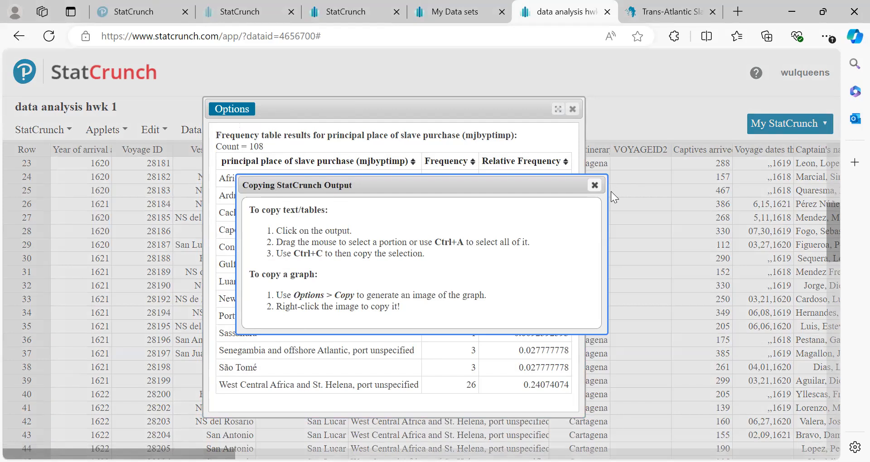
pyautogui.click(595, 185)
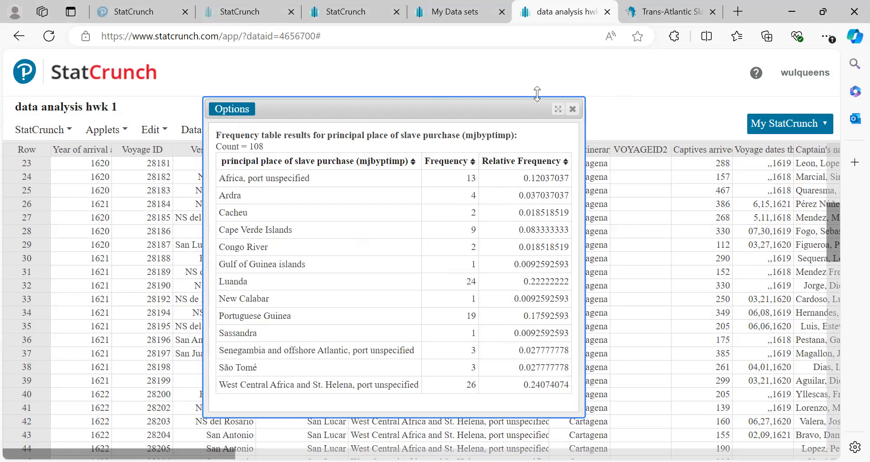
pyautogui.click(573, 109)
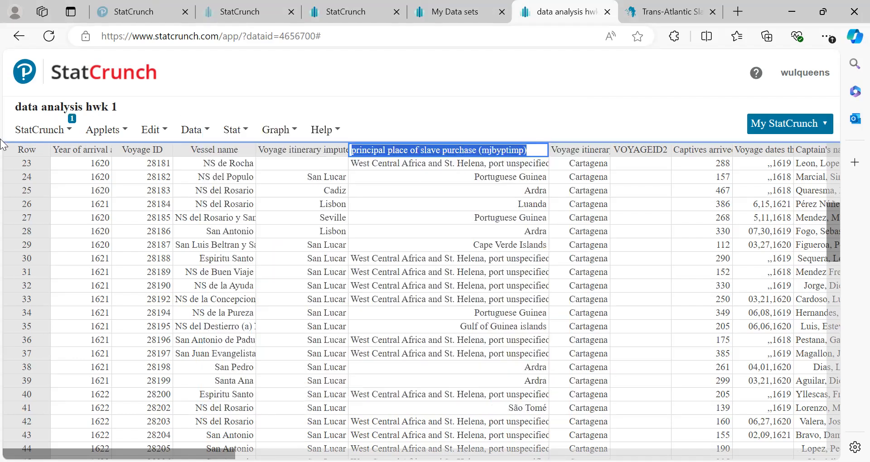
# Check where the closed frequency table can be found among the session's hidden results.
pyautogui.click(65, 133)
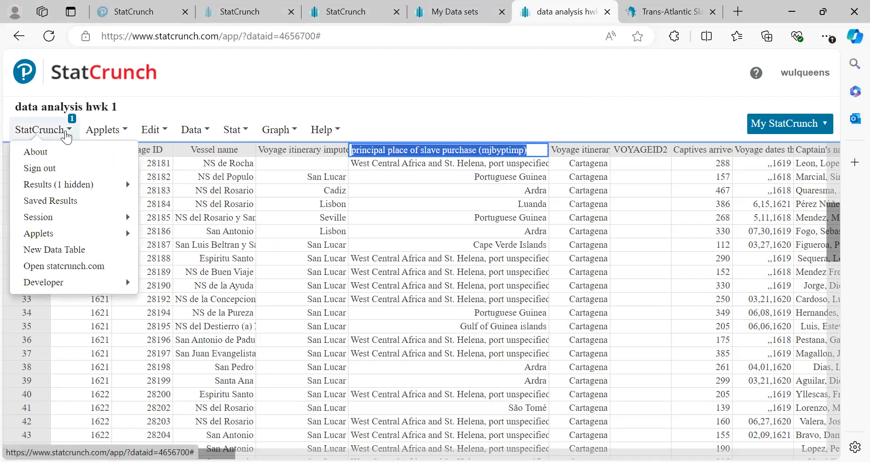
pyautogui.moveTo(72, 187)
pyautogui.click(391, 84)
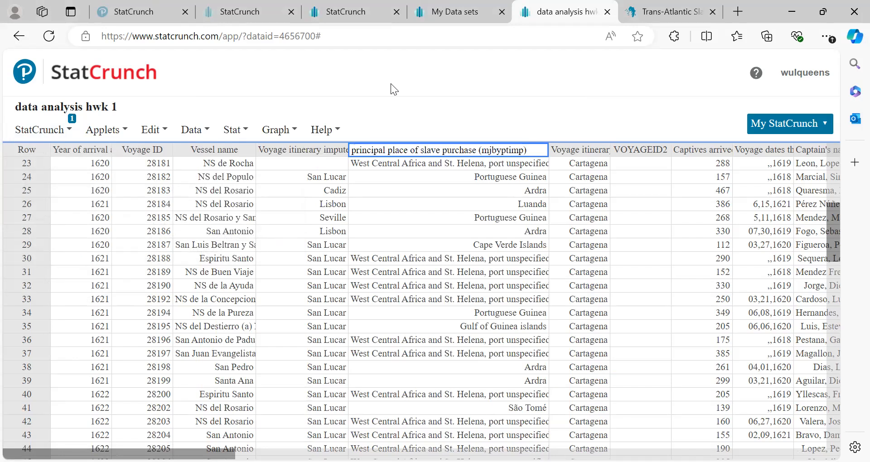
# Create a bar plot from data for the principal place of slave purchase (mjbyptimp) column, with type Frequency and order Value Ascending.
pyautogui.click(276, 131)
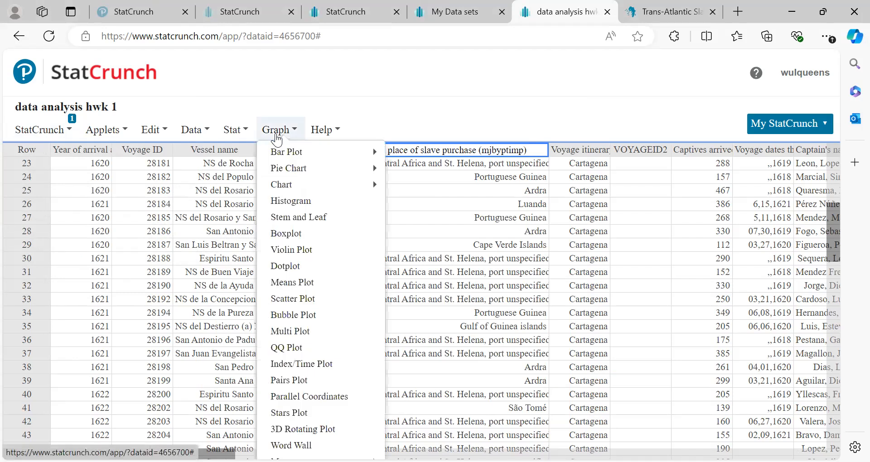
pyautogui.moveTo(277, 156)
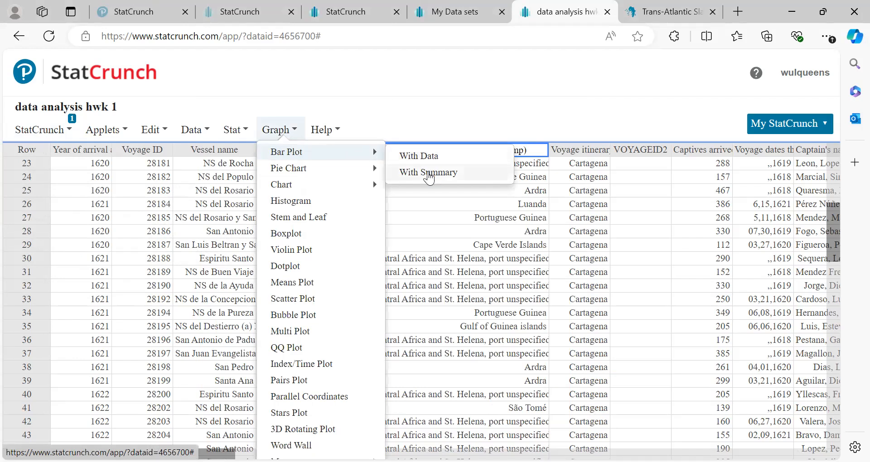
pyautogui.click(430, 156)
pyautogui.scroll(-2, 350, 129)
pyautogui.scroll(2, 350, 130)
pyautogui.scroll(-2, 350, 131)
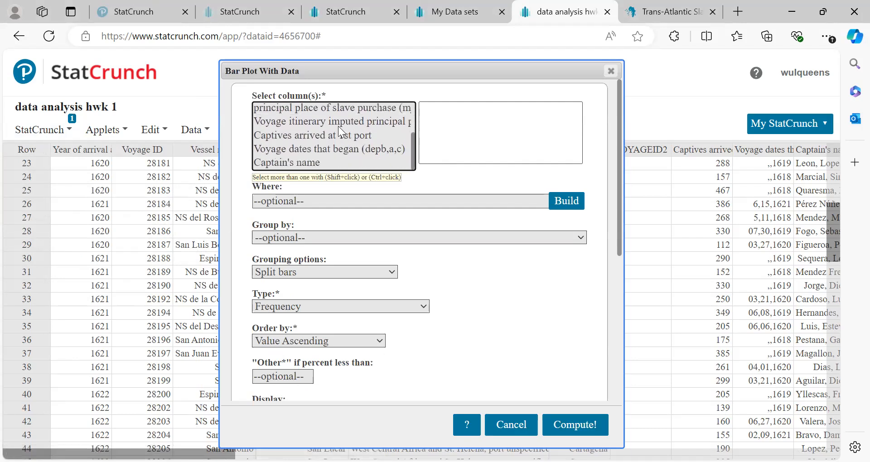
pyautogui.click(333, 109)
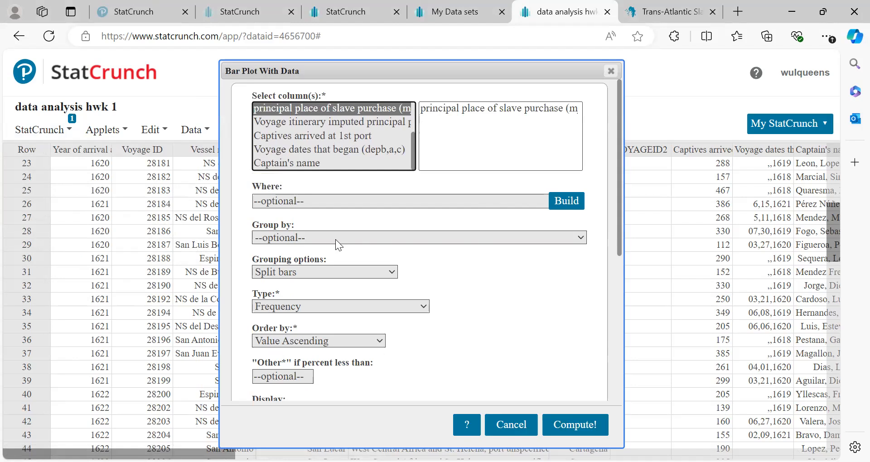
pyautogui.scroll(-3, 476, 264)
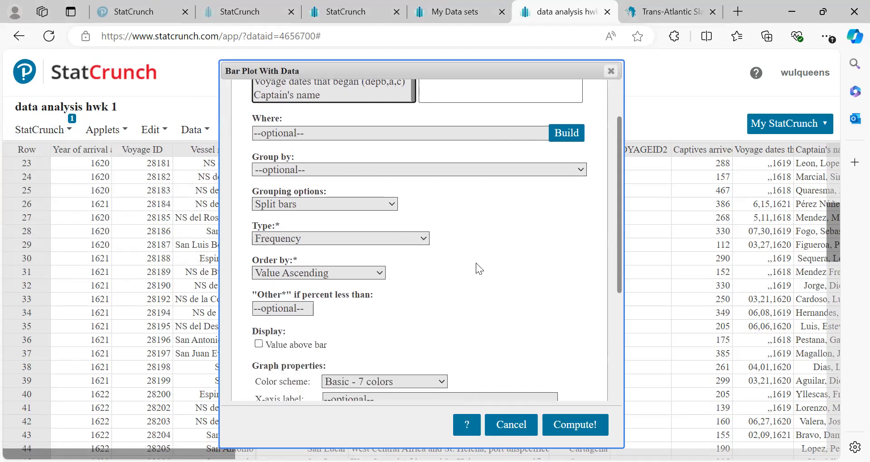
pyautogui.scroll(-7, 477, 264)
pyautogui.scroll(-1, 476, 268)
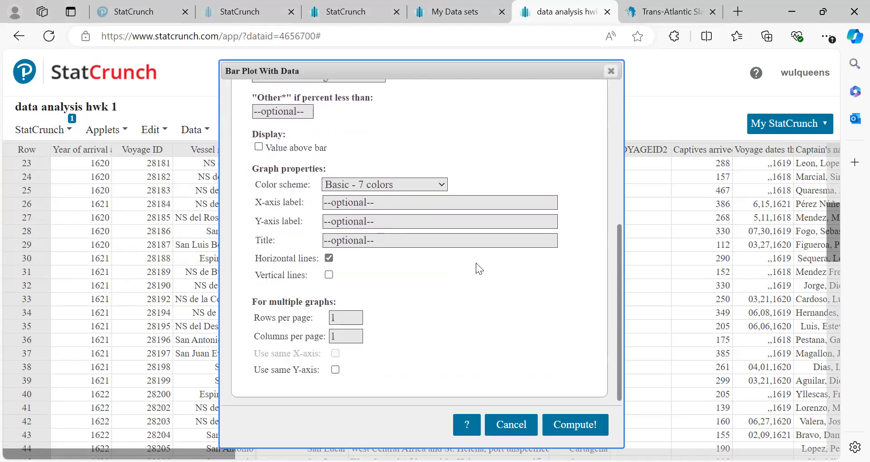
pyautogui.click(577, 425)
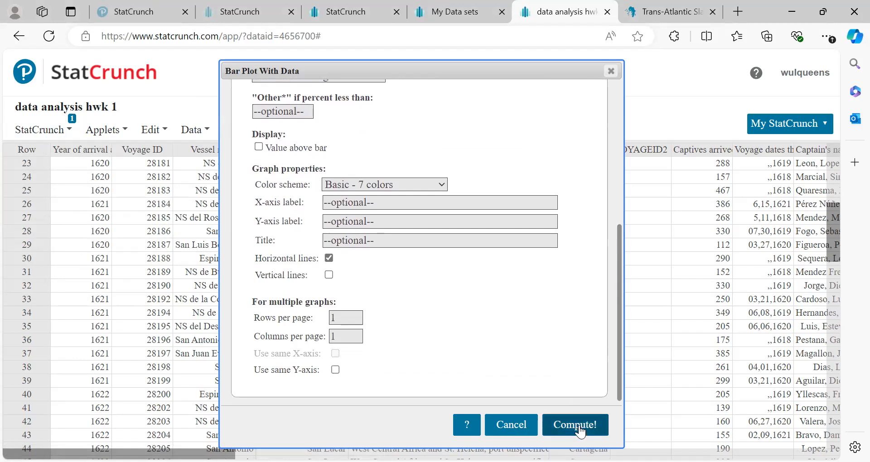
# Reposition and widen the bar plot window to fit more category labels, check its output options and close it.
pyautogui.moveTo(600, 159); pyautogui.dragTo(277, 91)
pyautogui.moveTo(547, 387); pyautogui.dragTo(839, 383)
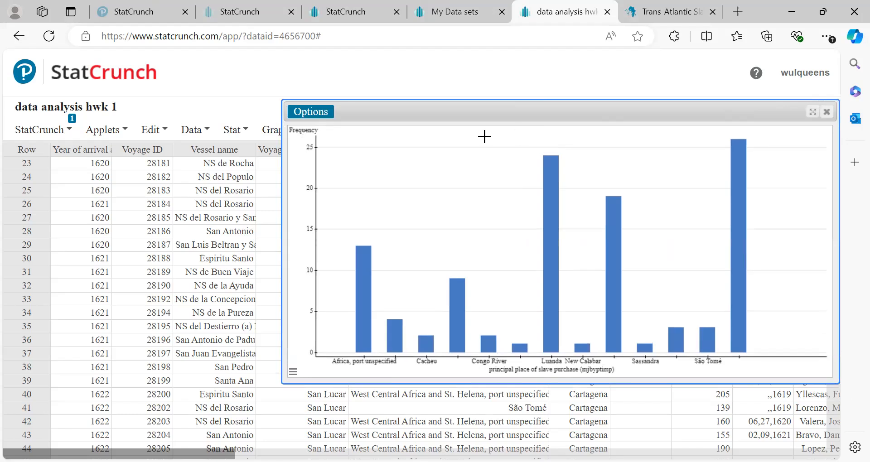
pyautogui.moveTo(485, 105); pyautogui.dragTo(265, 101)
pyautogui.moveTo(626, 382); pyautogui.dragTo(791, 392)
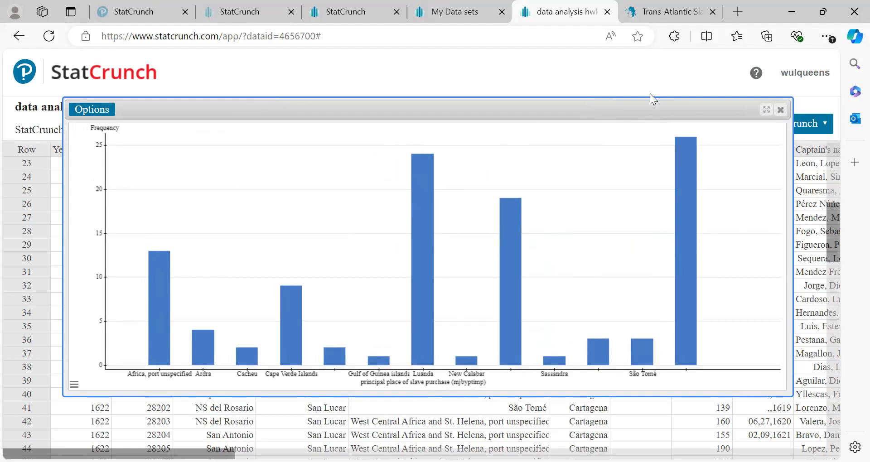
pyautogui.click(100, 112)
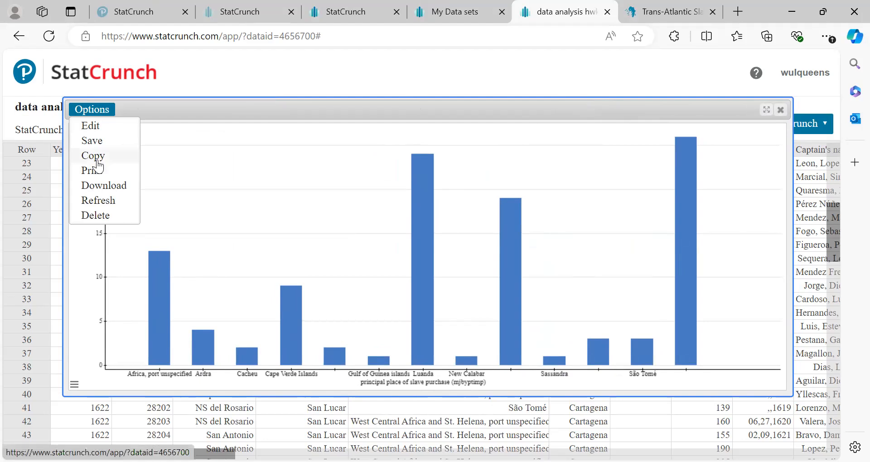
pyautogui.click(781, 112)
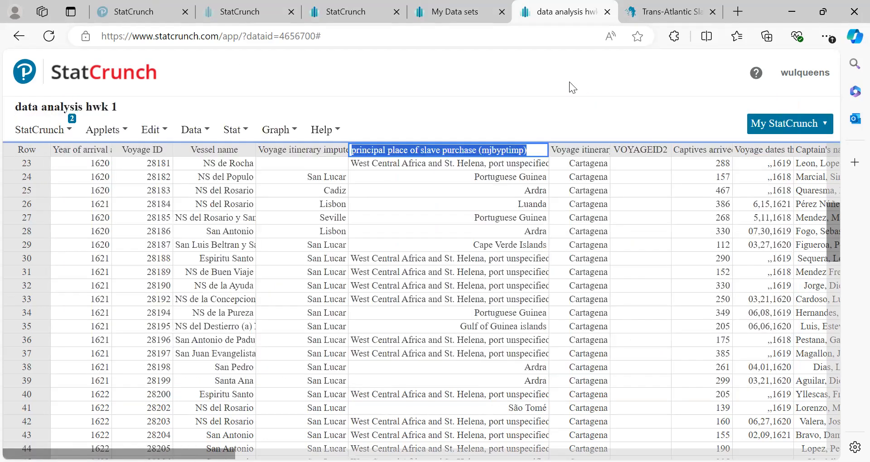
# Look up the hidden results list and pick the bar plot for the principal place of slave purchase.
pyautogui.click(45, 131)
pyautogui.click(46, 130)
pyautogui.click(47, 131)
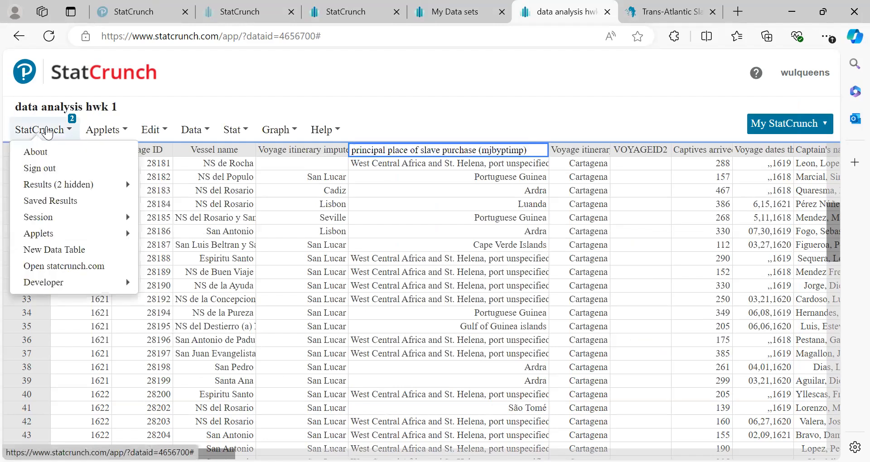
pyautogui.moveTo(72, 186)
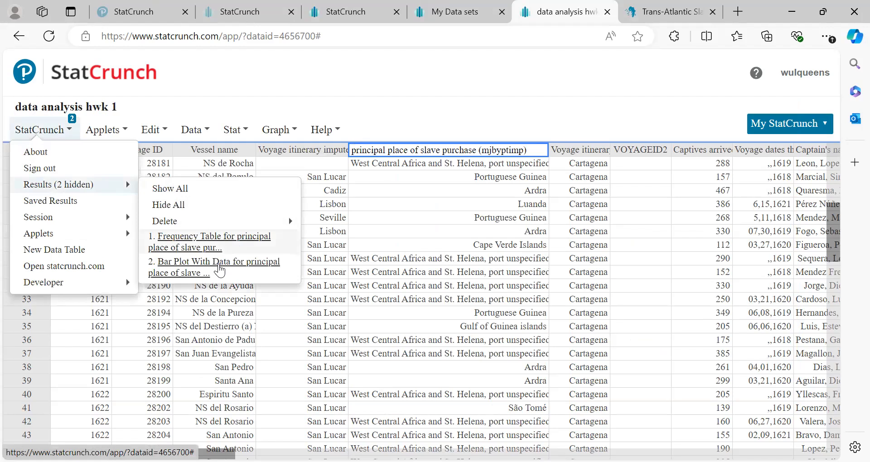
pyautogui.click(193, 262)
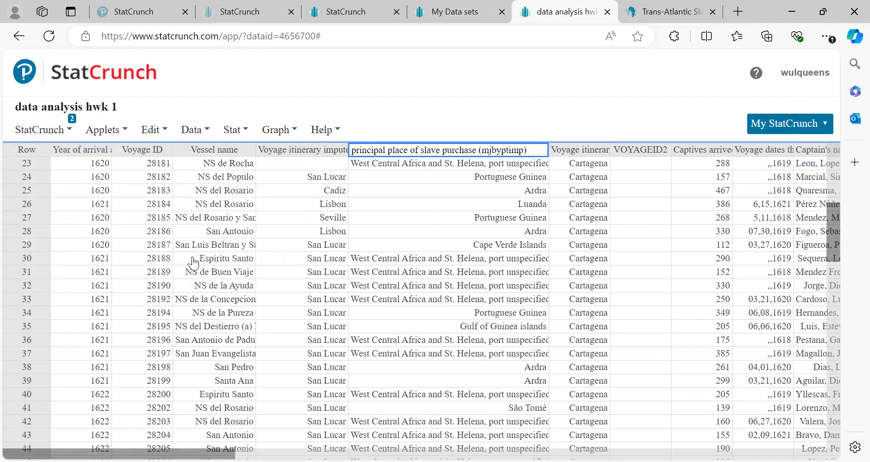
pyautogui.click(195, 132)
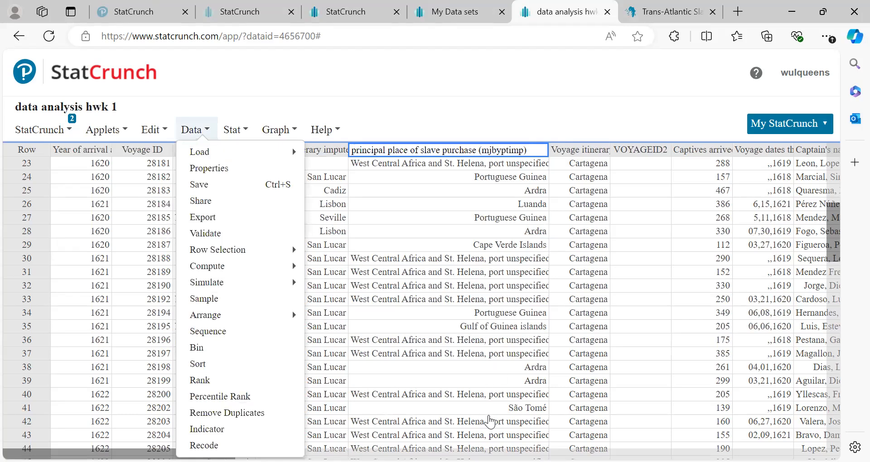
pyautogui.click(435, 110)
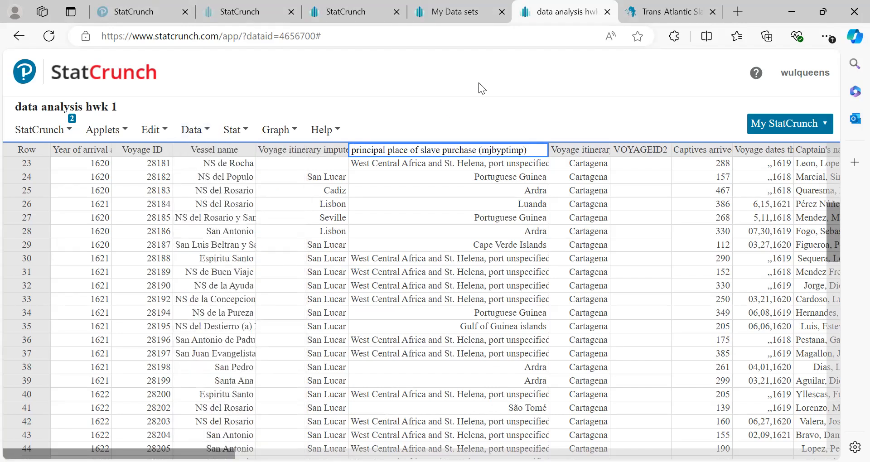